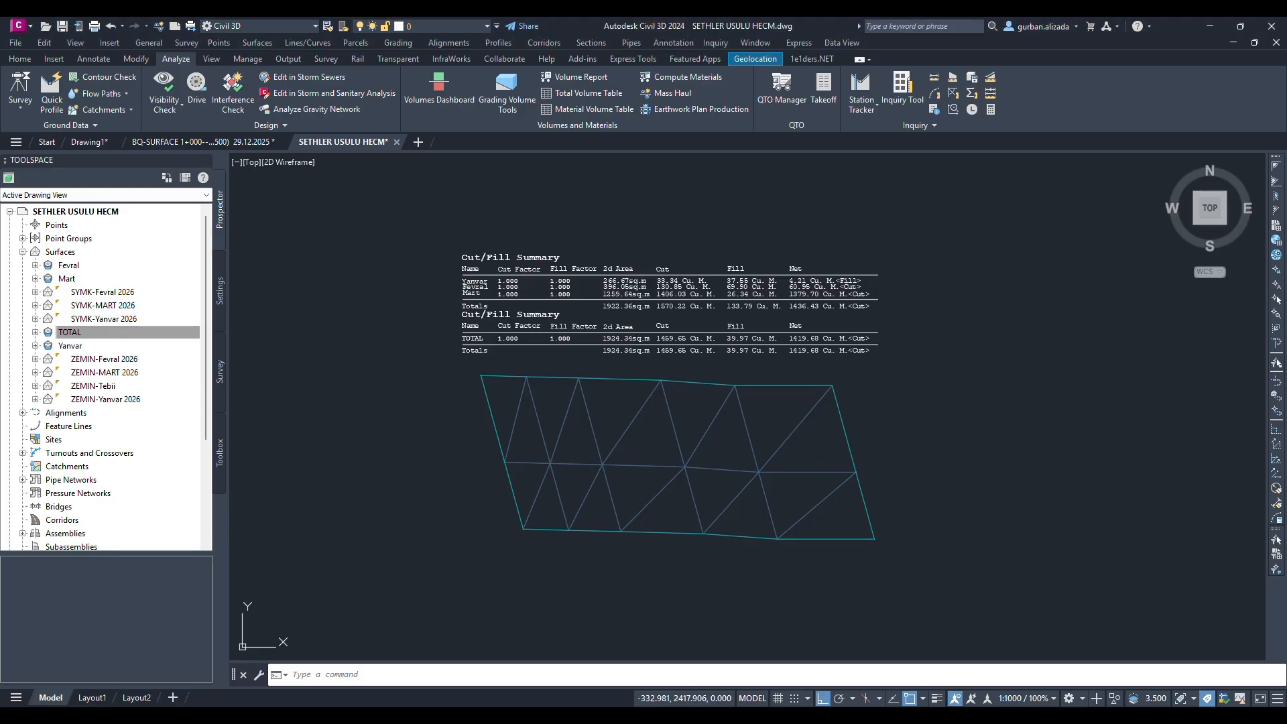
- Inspect the displayed terrain surface in 3D with the Object Viewer, tilting it to see its relief
{"action": "left_click", "coordinate": [601, 462]}
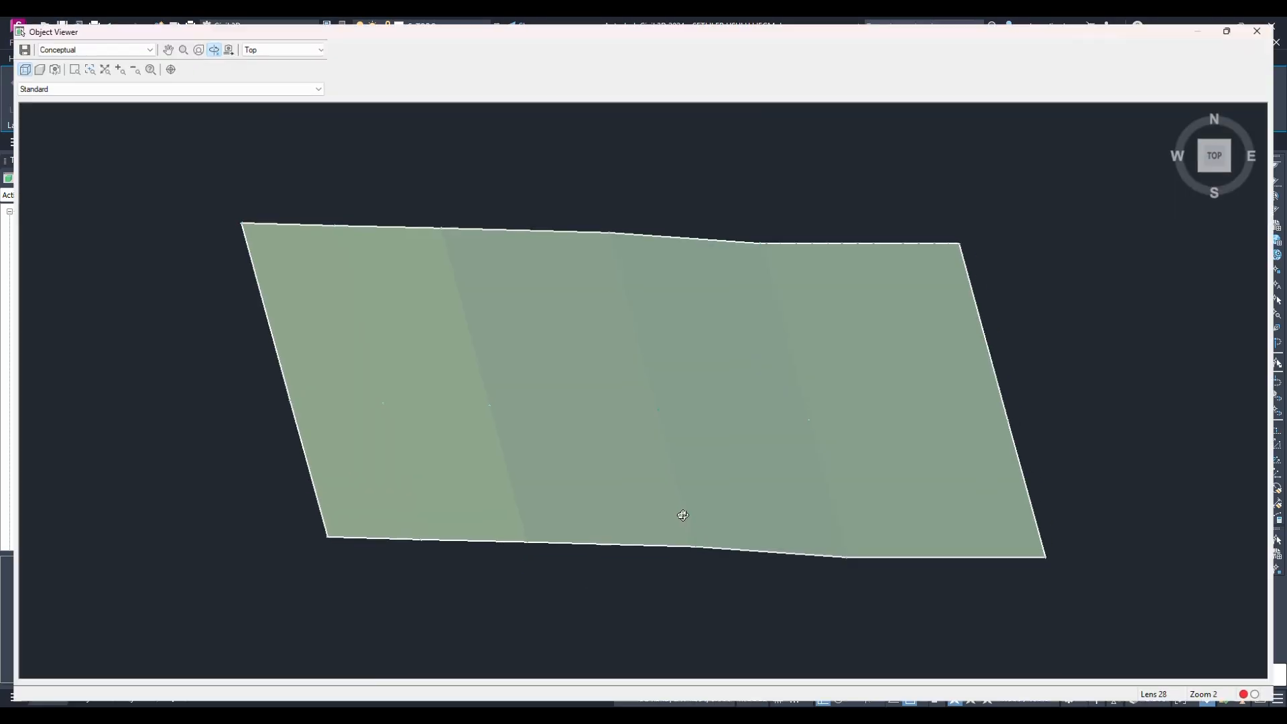
{"action": "left_click_drag", "start_coordinate": [681, 517], "coordinate": [650, 230]}
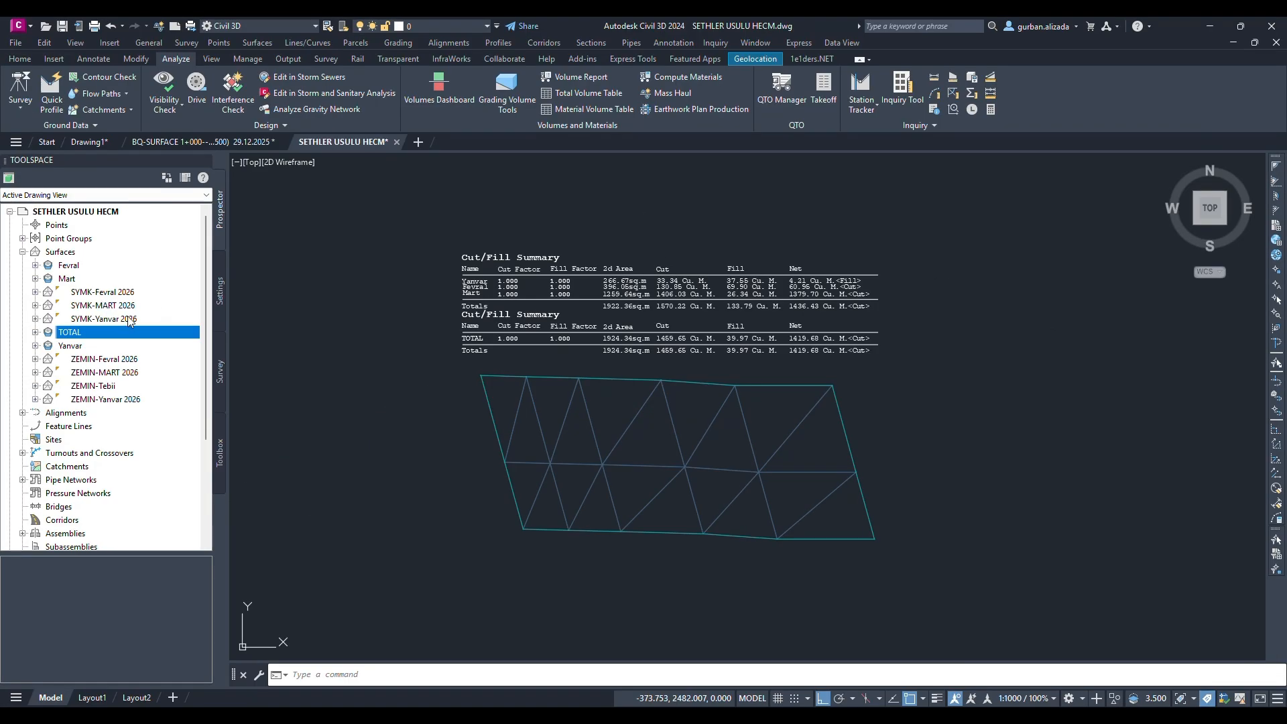
- Set the surface style of SYMK-Yanvar 2026 to Contours 1m and 5m (Background) in its surface properties
{"action": "right_click", "coordinate": [130, 321]}
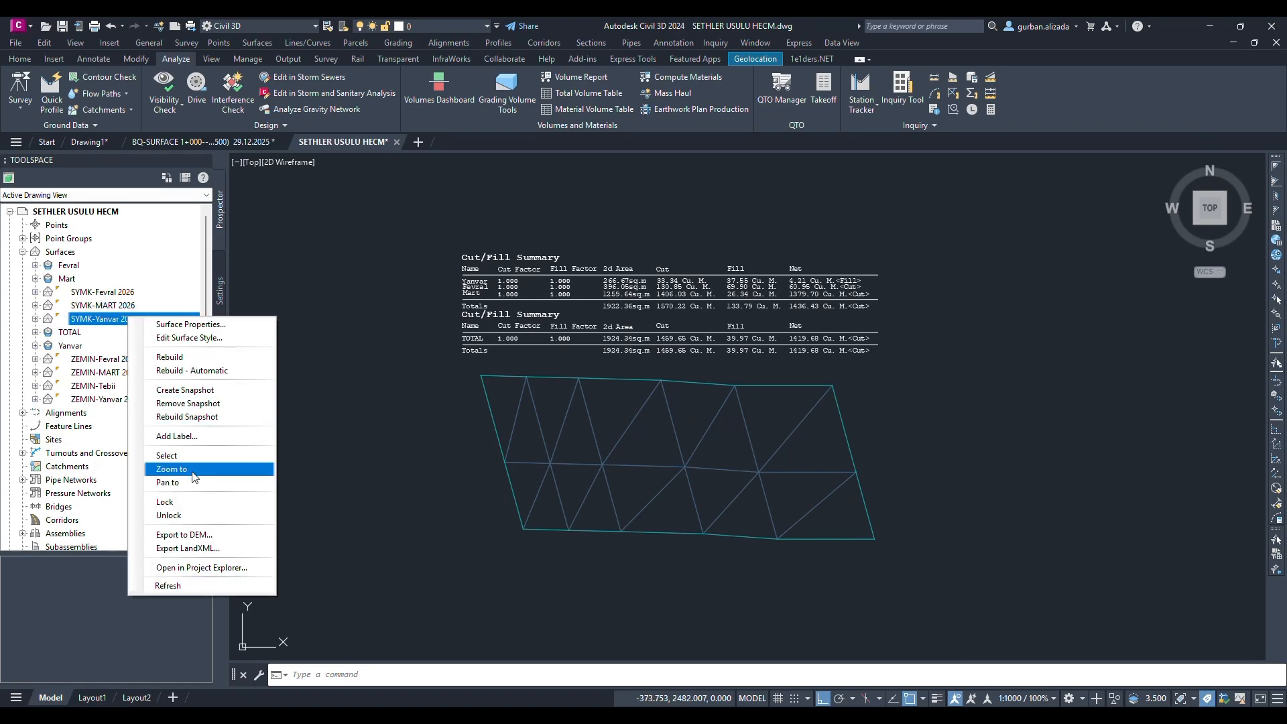
{"action": "left_click", "coordinate": [216, 326]}
{"action": "left_click", "coordinate": [556, 429]}
{"action": "left_click", "coordinate": [508, 464]}
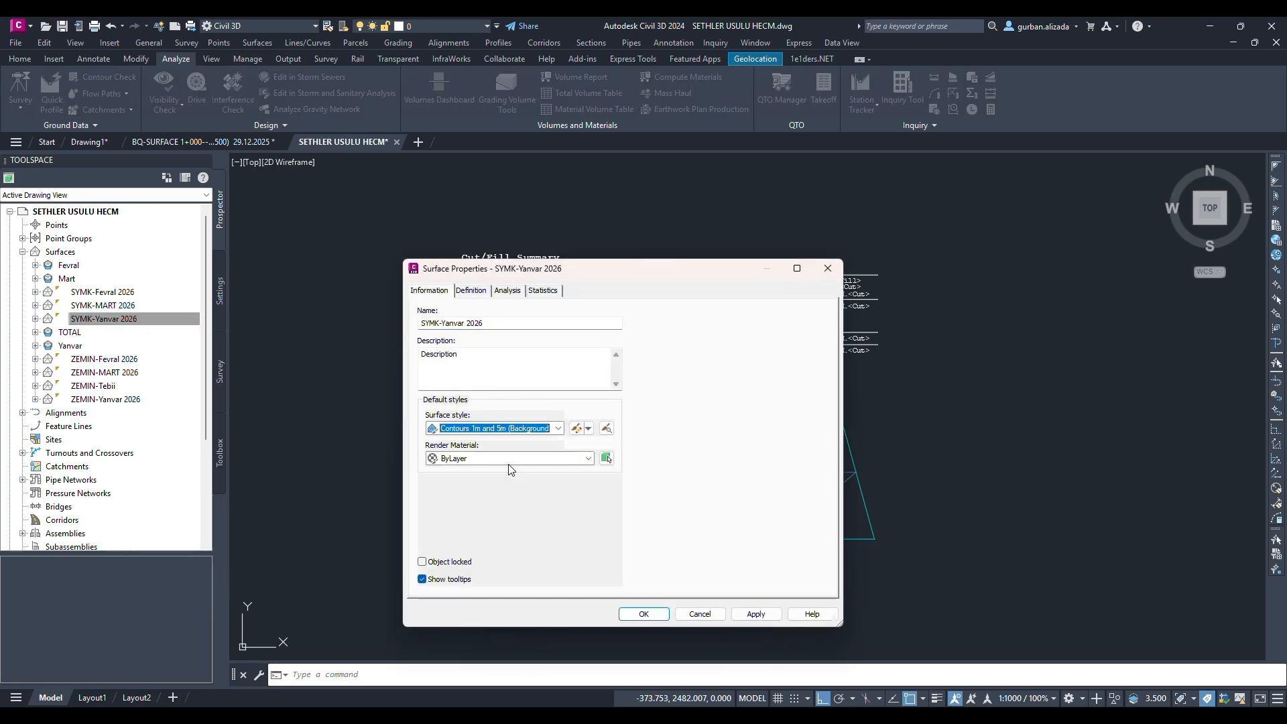
{"action": "left_click", "coordinate": [644, 614]}
- Inspect the SYMK-Yanvar 2026 surface on its own in 3D with the Object Viewer
{"action": "left_click", "coordinate": [716, 497]}
{"action": "right_click", "coordinate": [716, 497]}
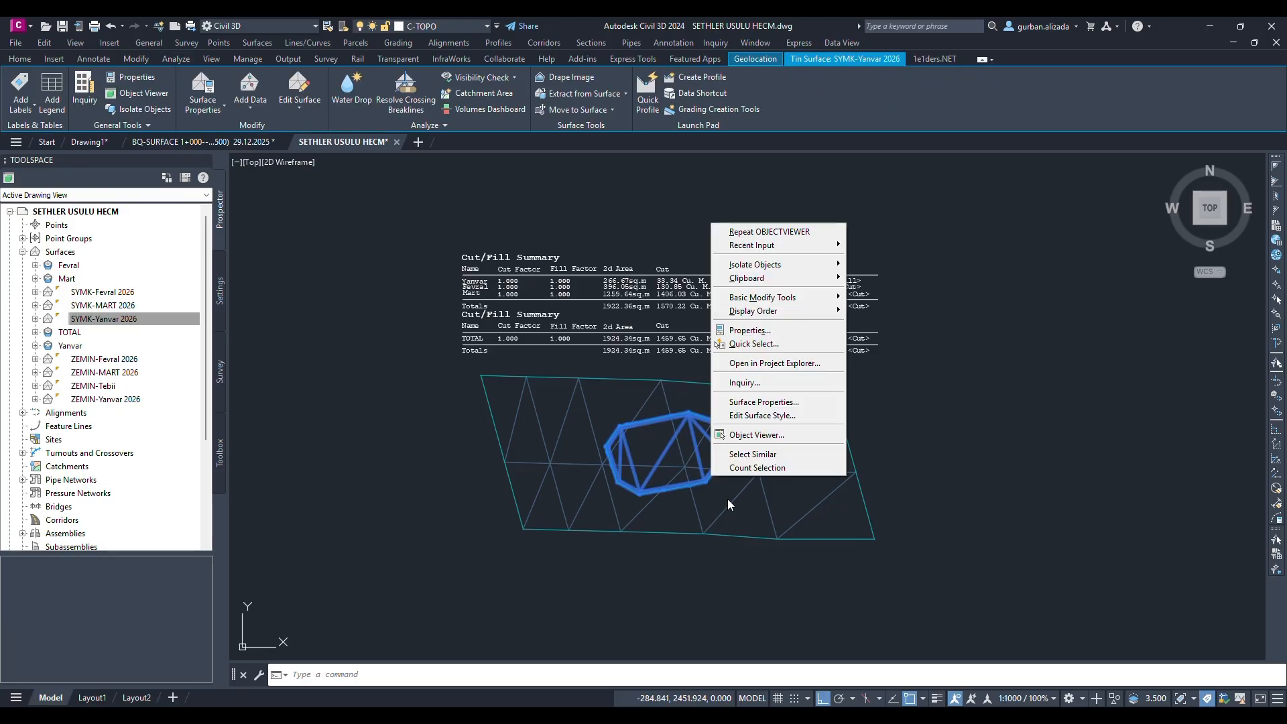
{"action": "left_click", "coordinate": [756, 435]}
{"action": "left_click_drag", "start_coordinate": [526, 311], "coordinate": [503, 233]}
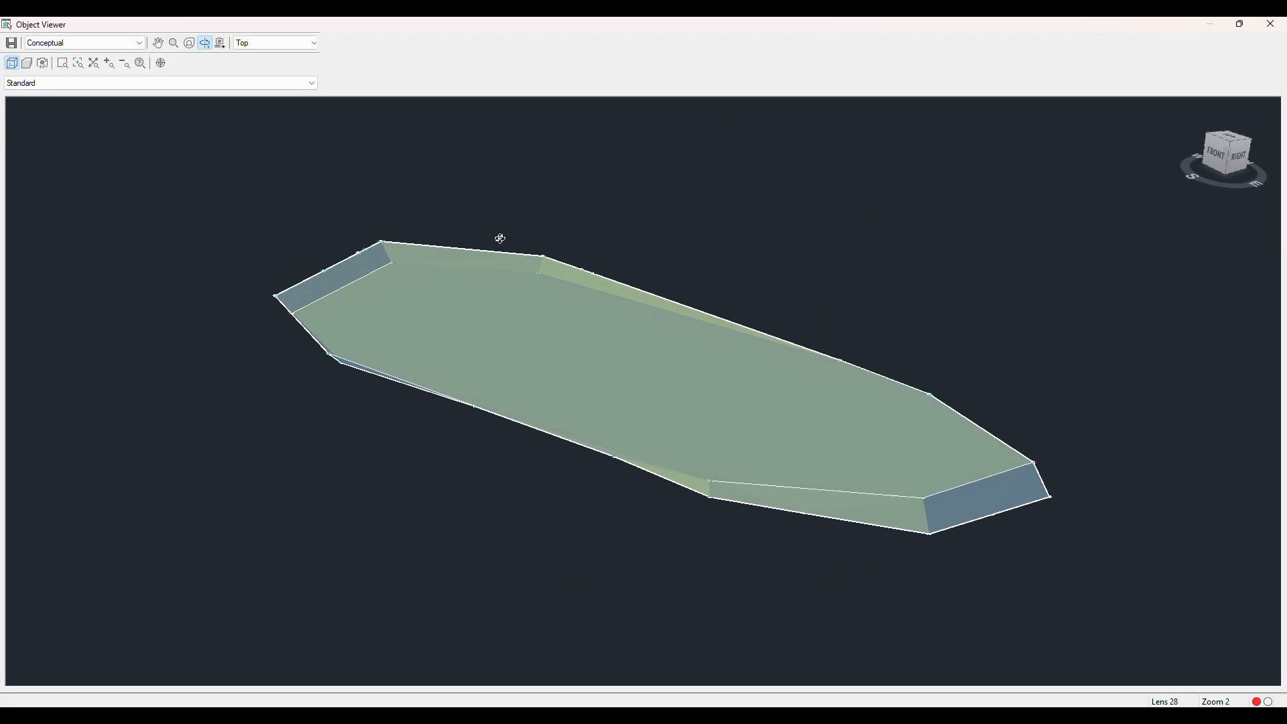
{"action": "key", "text": "Escape"}
- Select both displayed surfaces and examine them together from the front in the Object Viewer
{"action": "left_click", "coordinate": [908, 592]}
{"action": "left_click", "coordinate": [685, 452]}
{"action": "right_click", "coordinate": [686, 452]}
{"action": "left_click", "coordinate": [750, 612]}
{"action": "left_click_drag", "start_coordinate": [607, 352], "coordinate": [587, 195]}
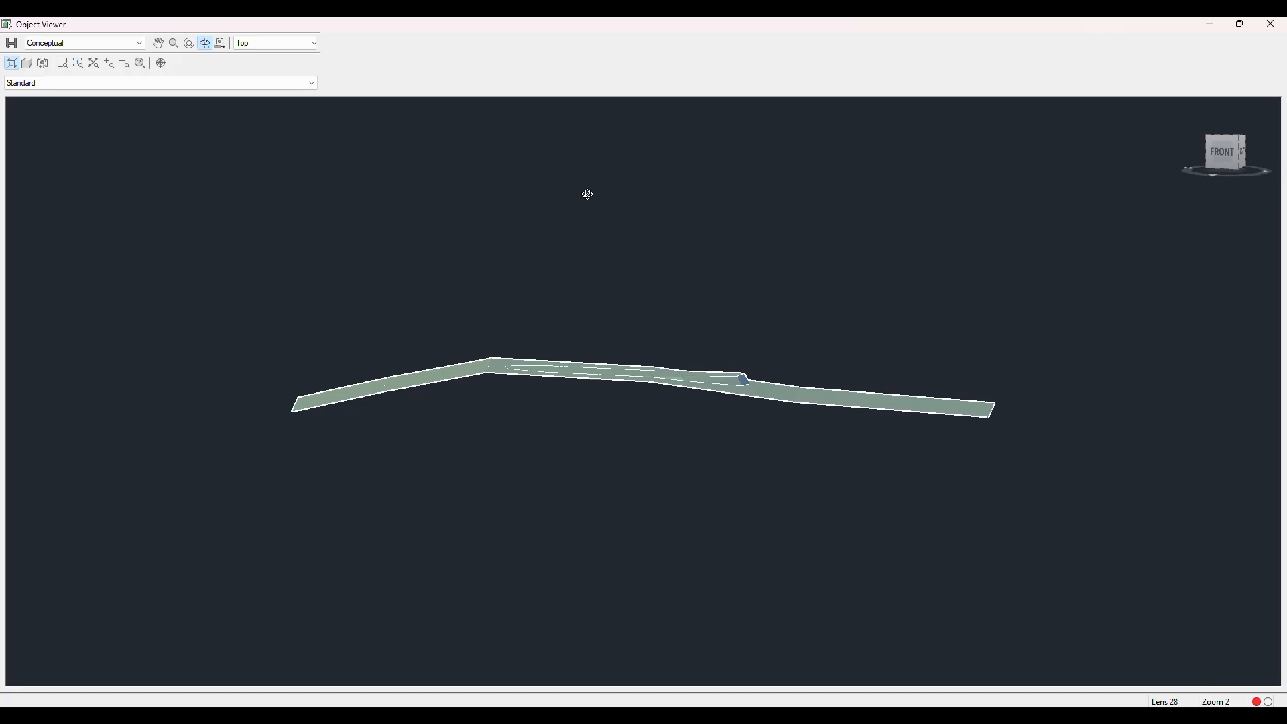
{"action": "key", "text": "Escape"}
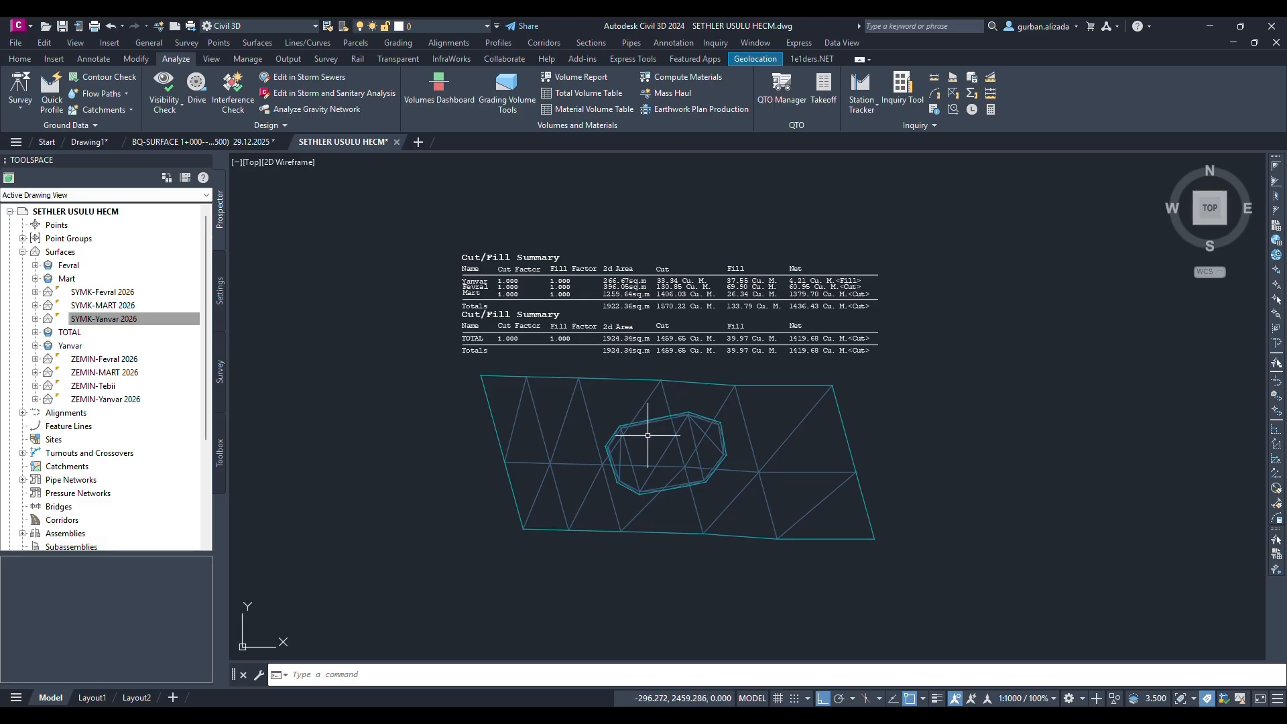
- Highlight ZEMIN-Tebii and SYMK-Yanvar 2026 in turn, and examine the Cut/Fill Summary tables above them
{"action": "left_click", "coordinate": [651, 393]}
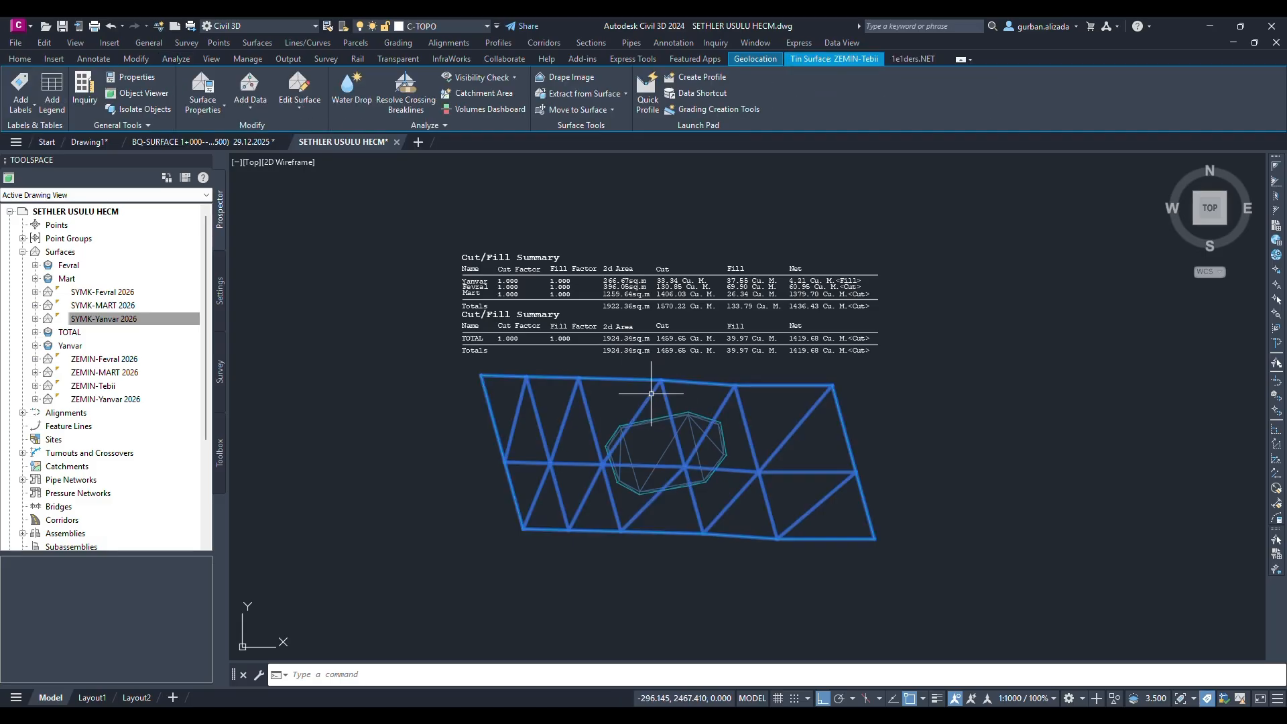
{"action": "key", "text": "Escape"}
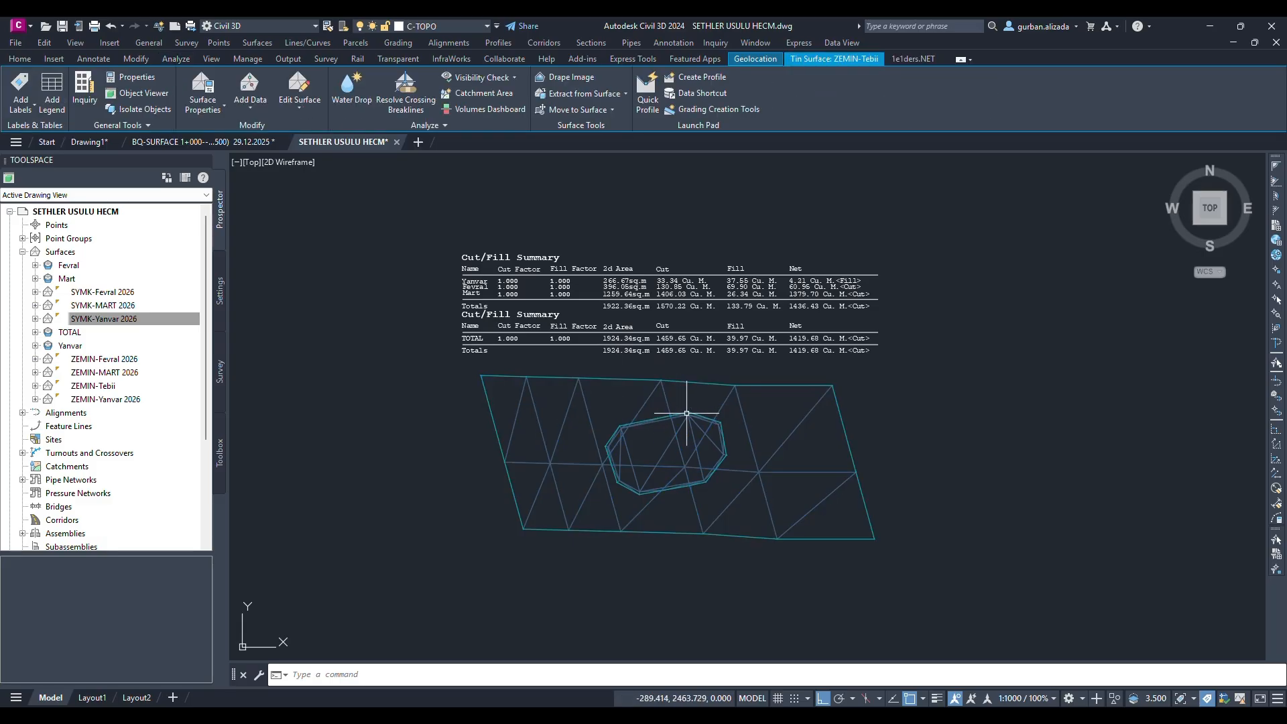
{"action": "left_click", "coordinate": [687, 413]}
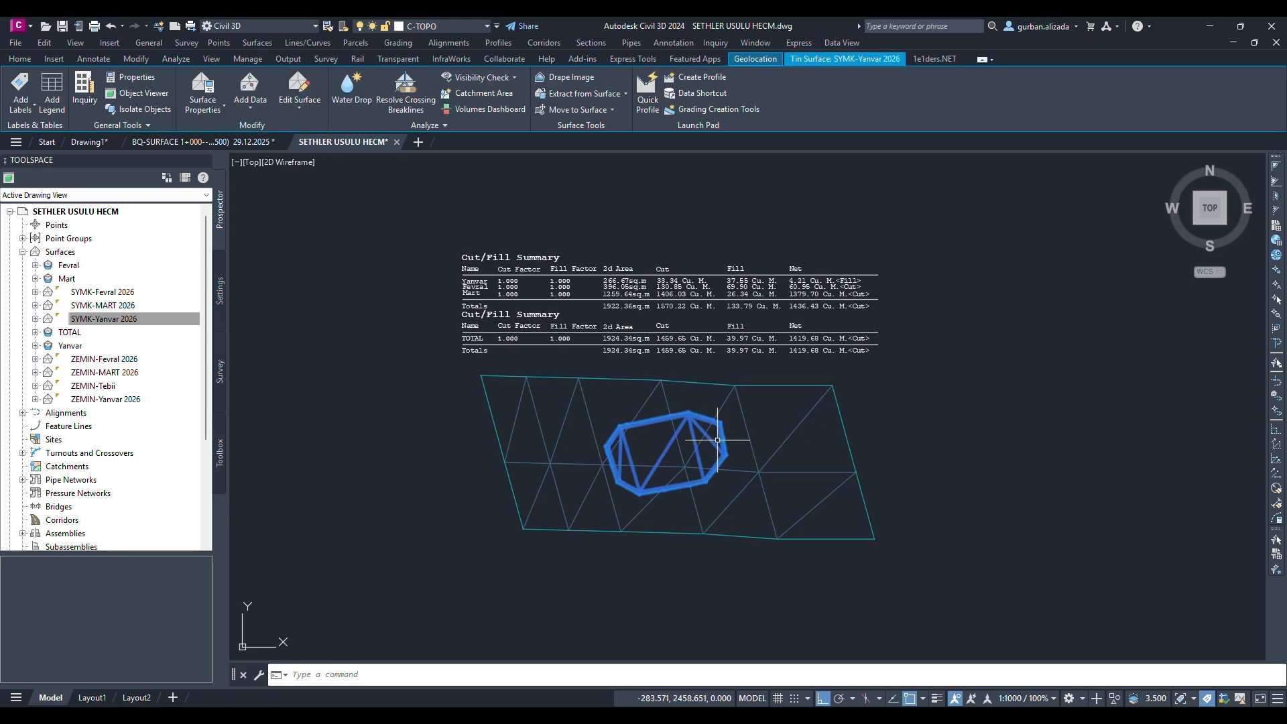
{"action": "key", "text": "Escape"}
{"action": "scroll", "coordinate": [620, 282], "scroll_direction": "up", "scroll_amount": 2}
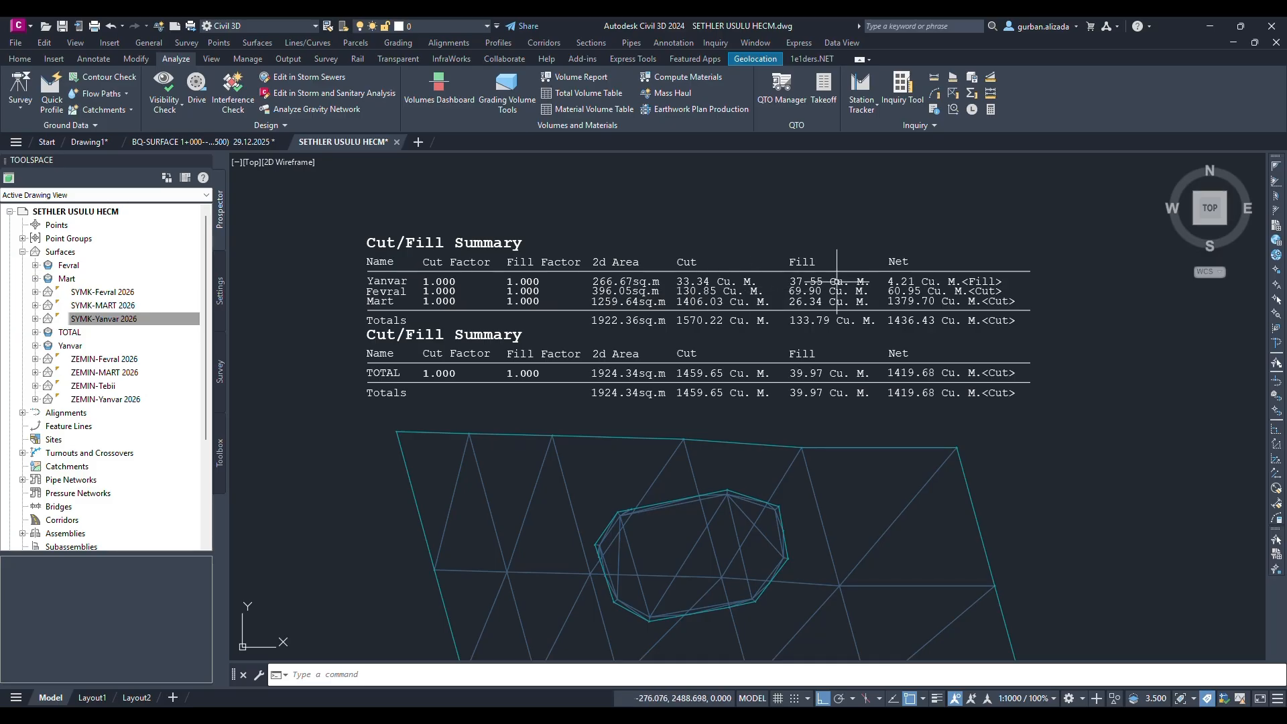
{"action": "scroll", "coordinate": [507, 339], "scroll_direction": "down", "scroll_amount": 2}
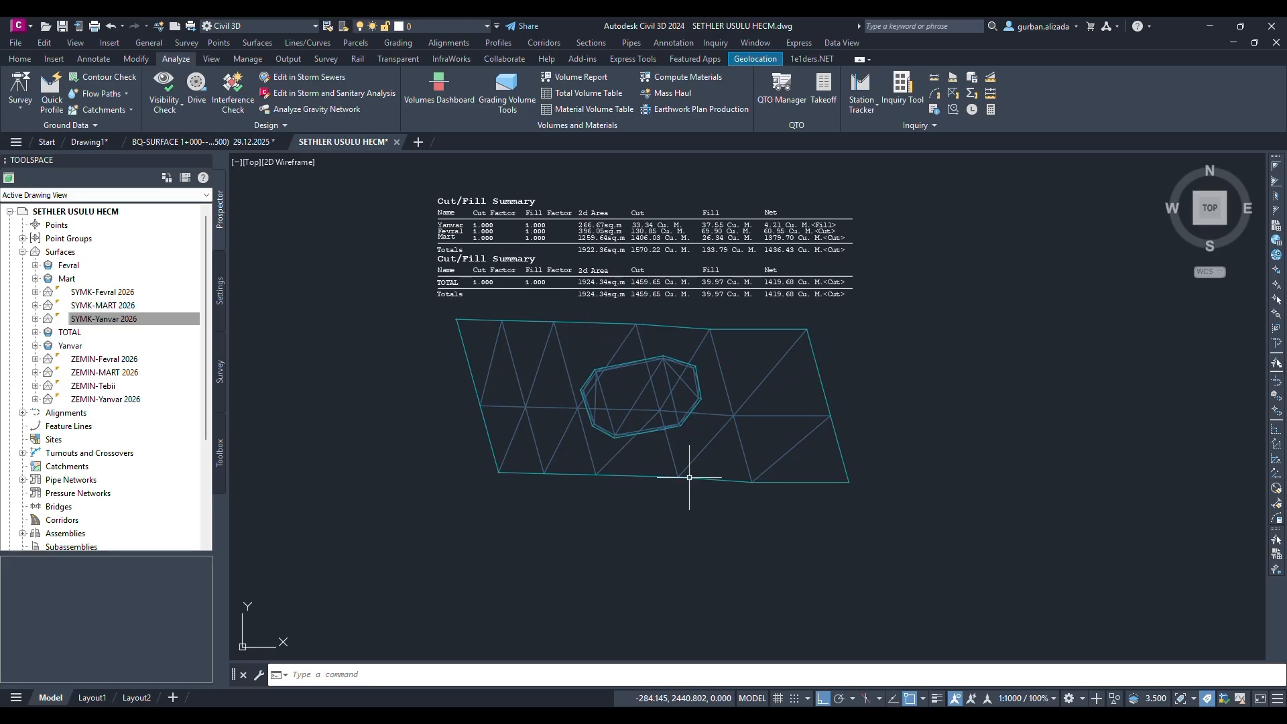
- Select the terrain and excavation surfaces with a crossing window and orbit both in the Object Viewer
{"action": "left_click", "coordinate": [705, 531]}
{"action": "key", "text": "Escape"}
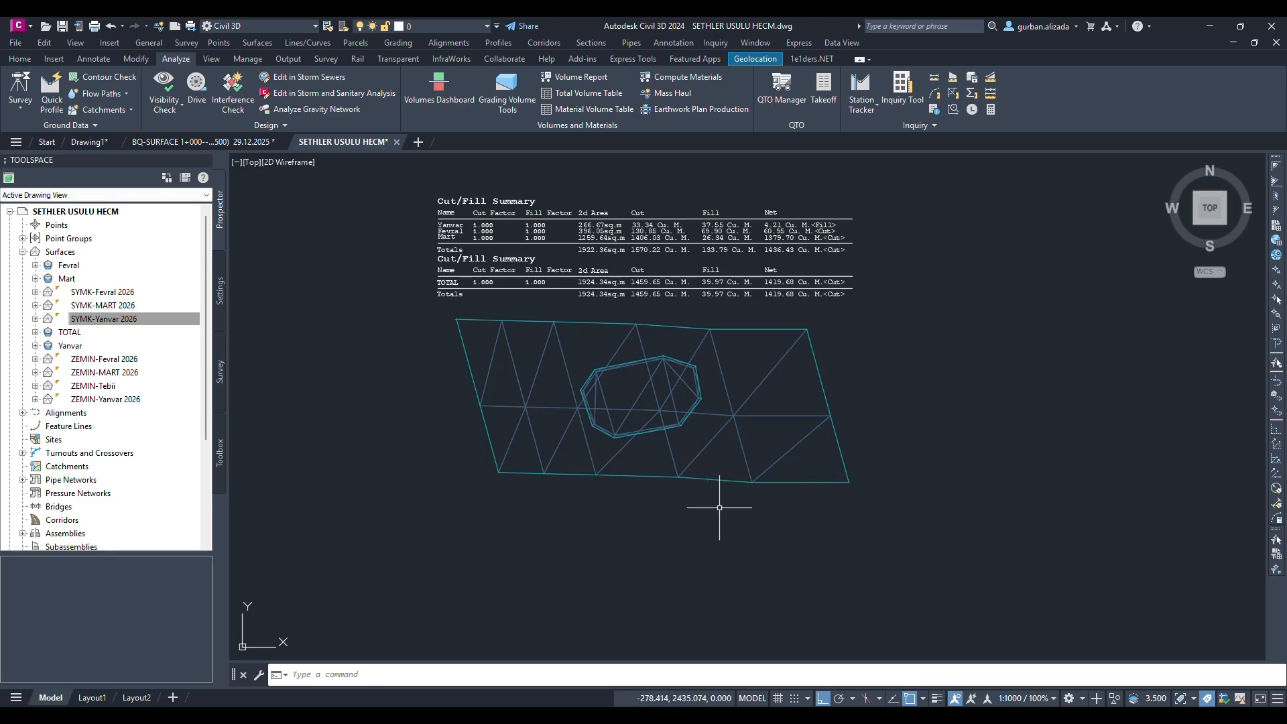
{"action": "left_click", "coordinate": [723, 512]}
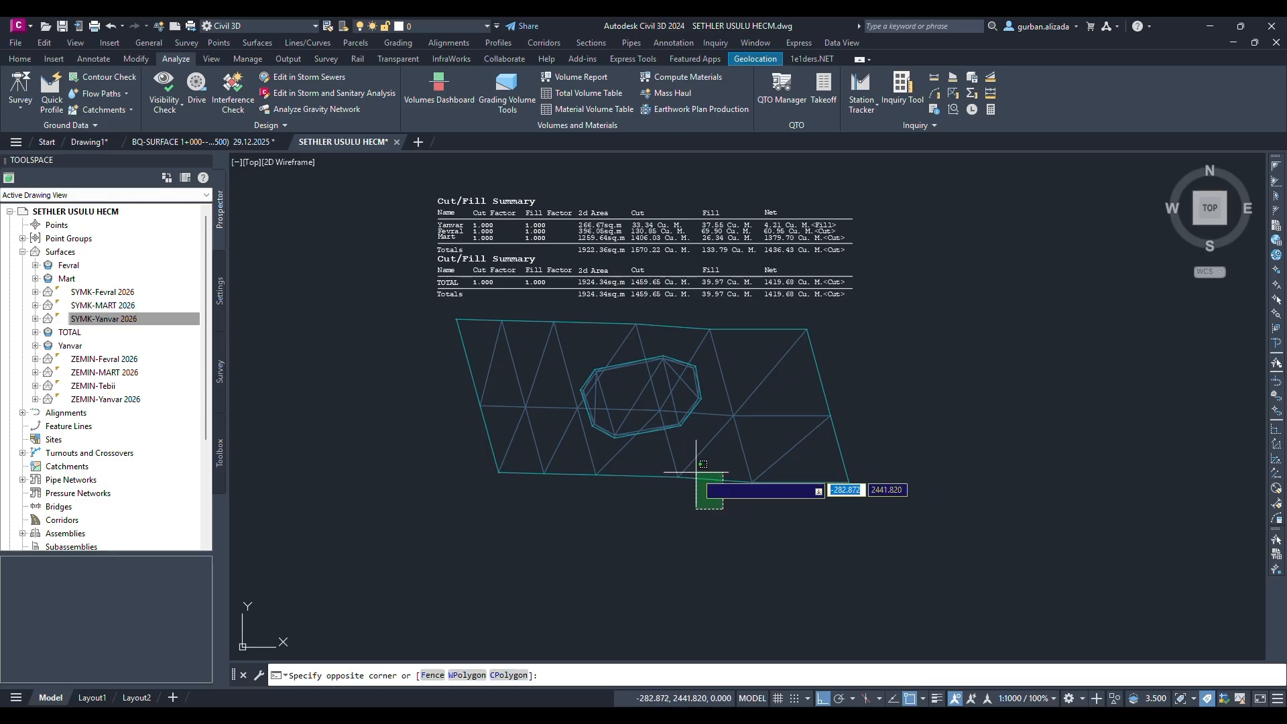
{"action": "key", "text": "Escape"}
{"action": "middle_click_drag", "start_coordinate": [735, 508], "coordinate": [734, 529]}
{"action": "left_click", "coordinate": [718, 531]}
{"action": "left_click", "coordinate": [659, 437]}
{"action": "right_click", "coordinate": [659, 437]}
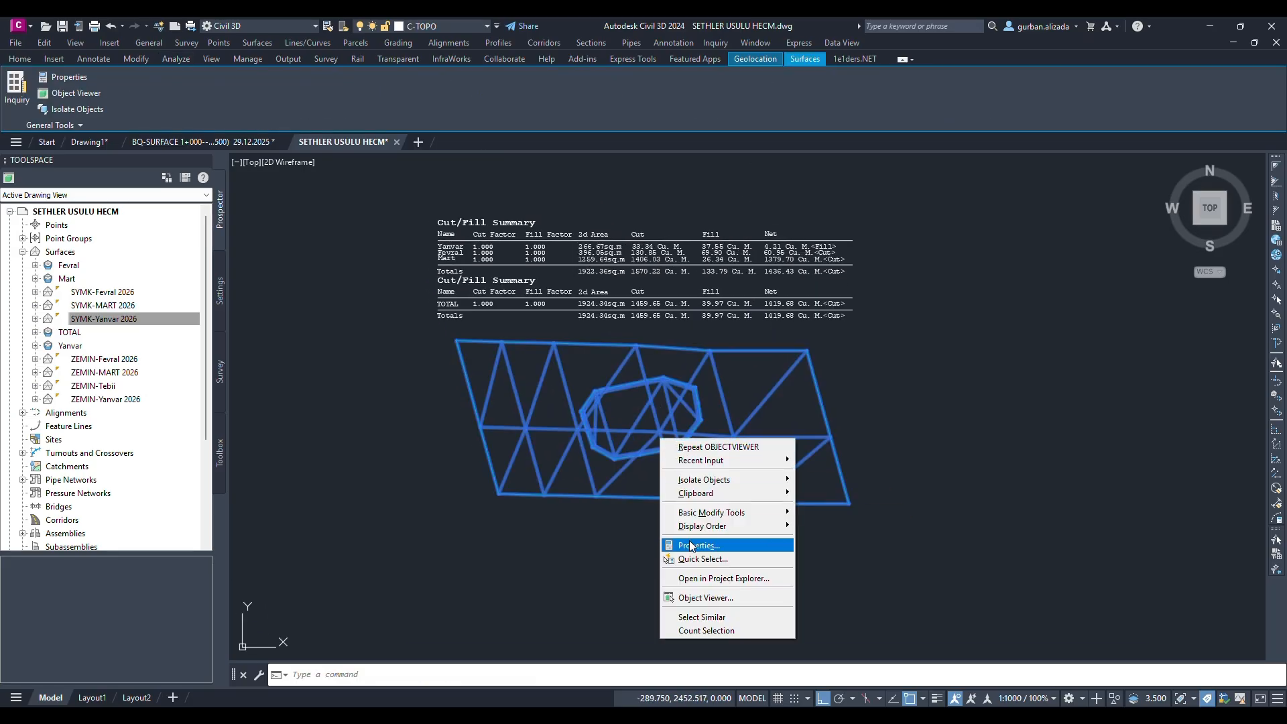
{"action": "left_click", "coordinate": [695, 597]}
{"action": "mouse_move", "coordinate": [694, 597]}
{"action": "left_mouse_down"}
{"action": "mouse_move", "coordinate": [609, 221]}
{"action": "mouse_move", "coordinate": [635, 193]}
{"action": "mouse_move", "coordinate": [596, 197]}
{"action": "mouse_move", "coordinate": [635, 190]}
{"action": "mouse_move", "coordinate": [606, 244]}
{"action": "mouse_move", "coordinate": [655, 248]}
{"action": "mouse_move", "coordinate": [635, 274]}
{"action": "mouse_move", "coordinate": [649, 253]}
{"action": "mouse_move", "coordinate": [649, 275]}
{"action": "left_mouse_up"}
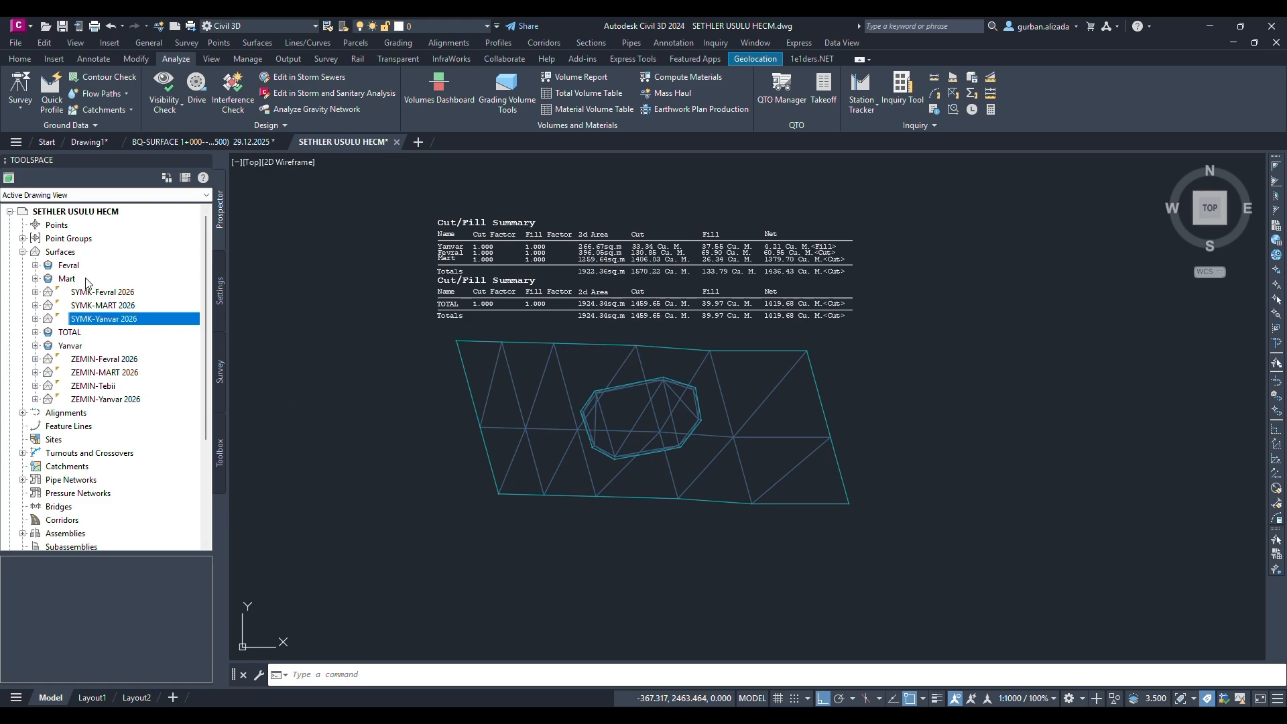
- Create a TIN surface named "tebii zemin yanvar" with the default style
{"action": "right_click", "coordinate": [72, 253]}
{"action": "left_click", "coordinate": [107, 262]}
{"action": "left_click", "coordinate": [642, 412]}
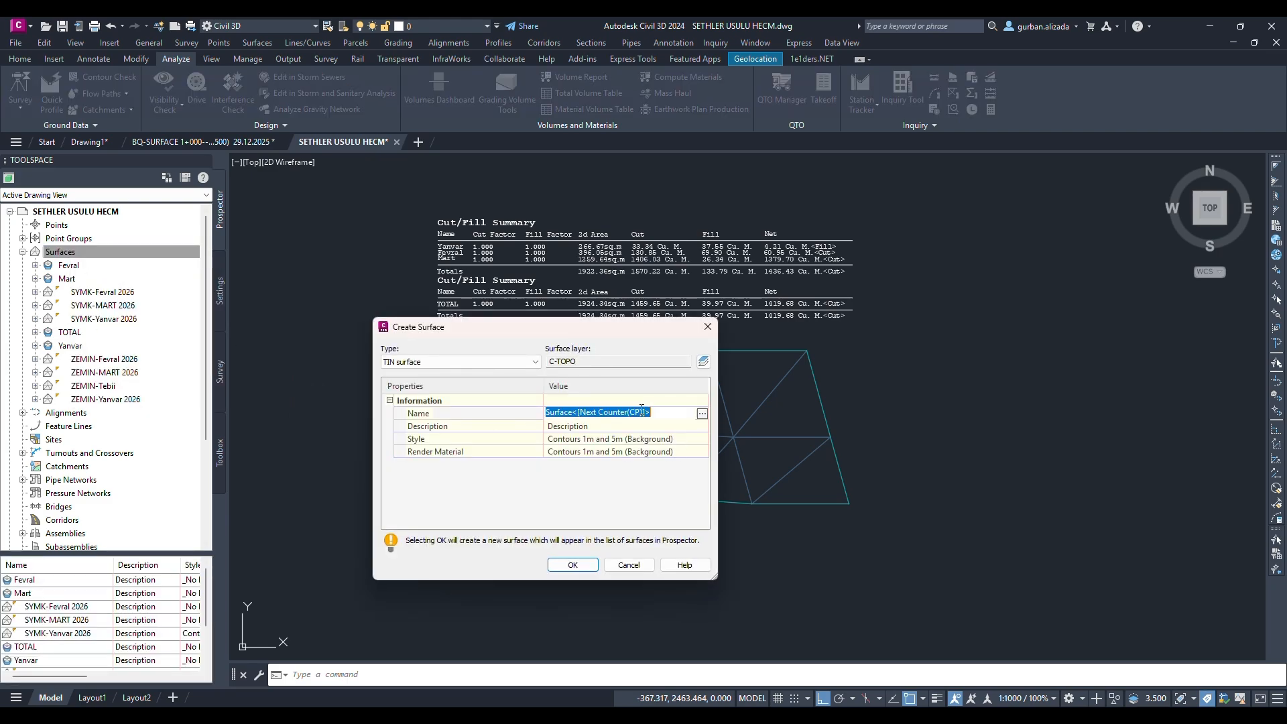
{"action": "type", "text": "tebii zemin yanvar"}
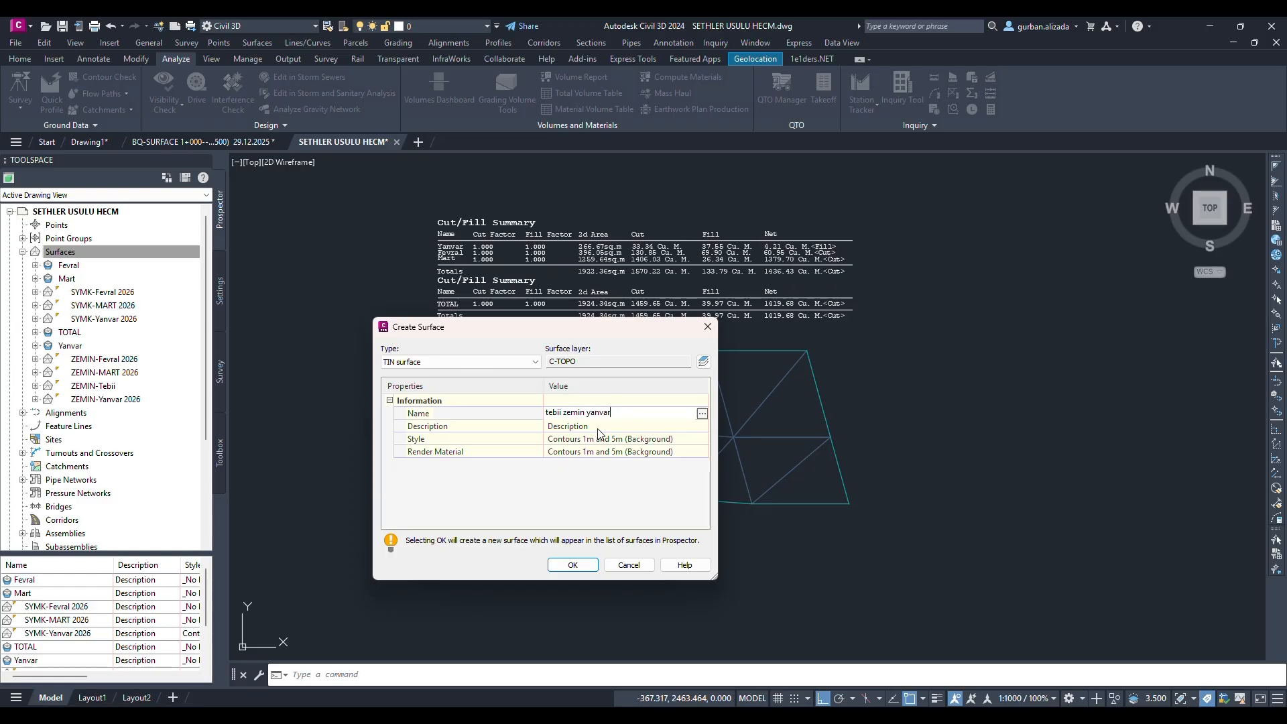
{"action": "left_click", "coordinate": [574, 568]}
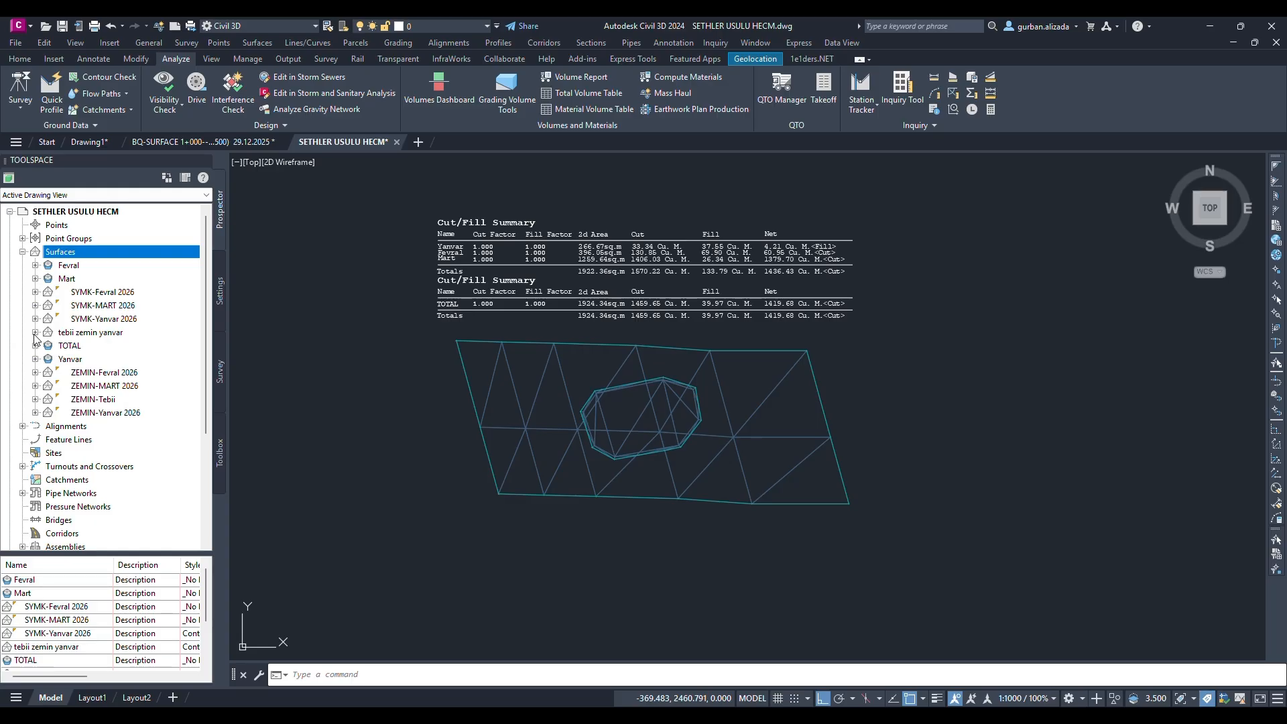
- Paste the ZEMIN-Tebii surface into the tebii zemin yanvar surface as an edit in its definition
{"action": "left_click", "coordinate": [35, 333]}
{"action": "left_click", "coordinate": [48, 373]}
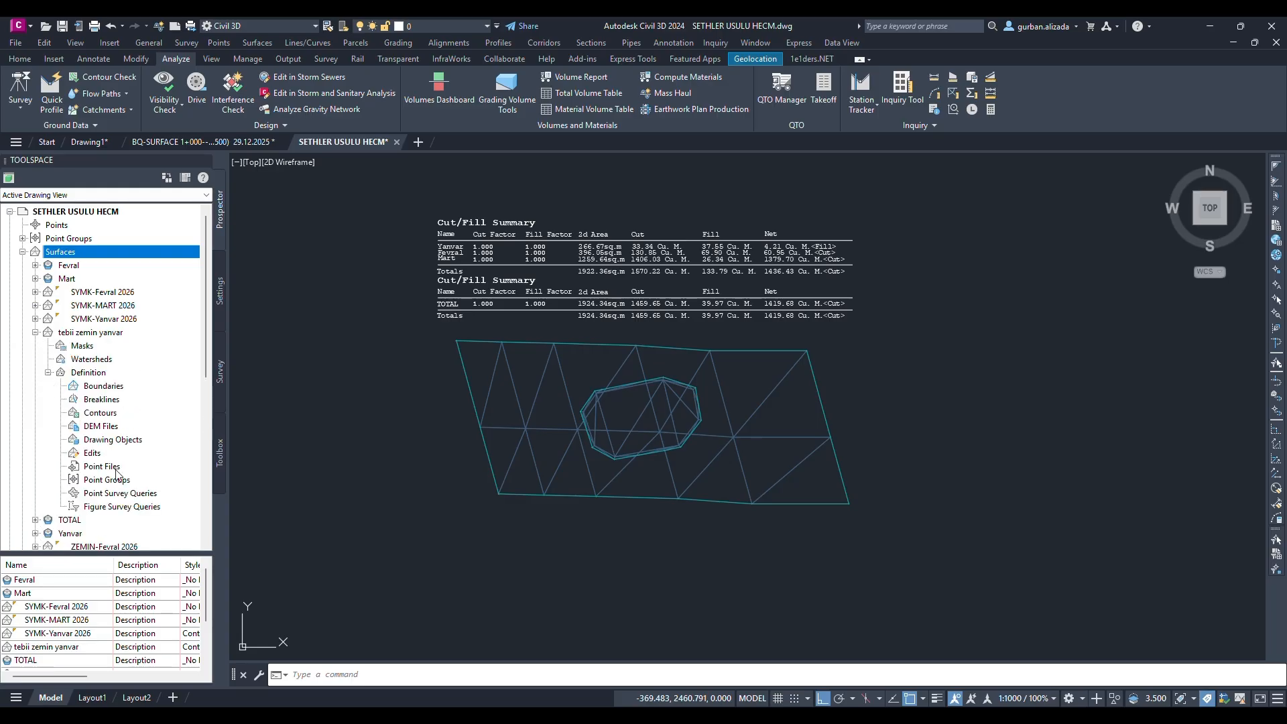
{"action": "right_click", "coordinate": [89, 453]}
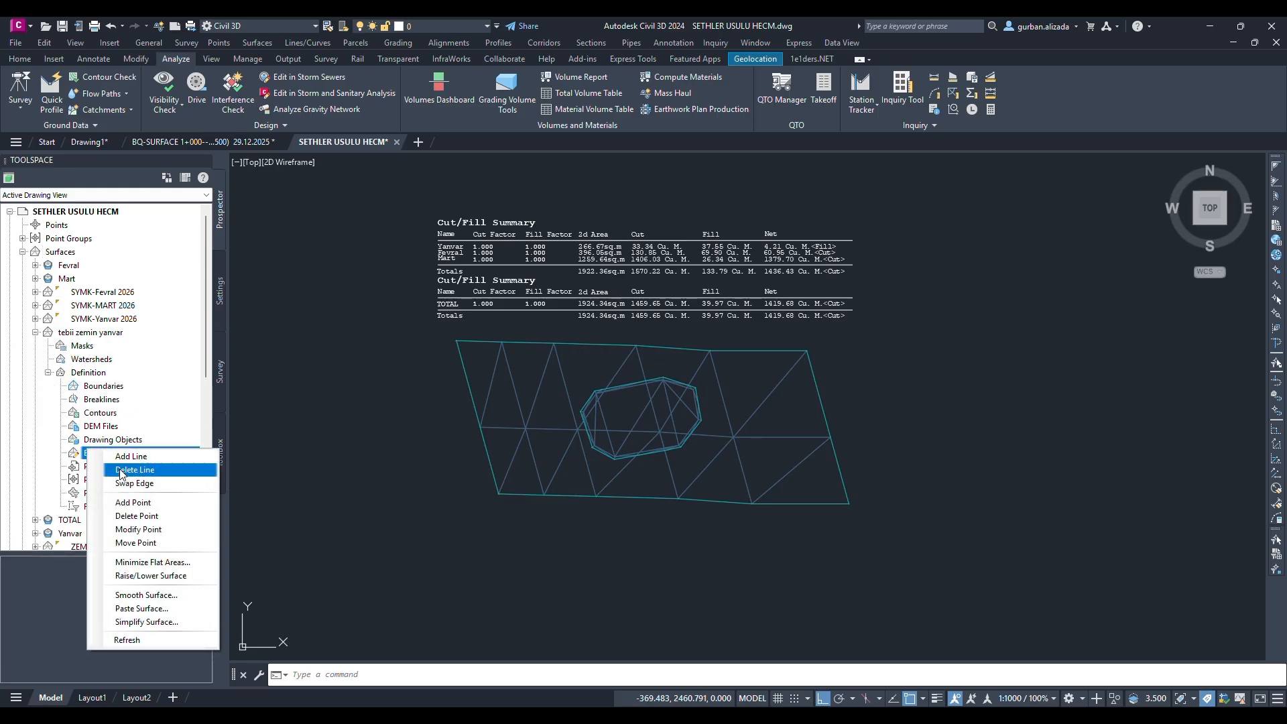
{"action": "left_click", "coordinate": [161, 609]}
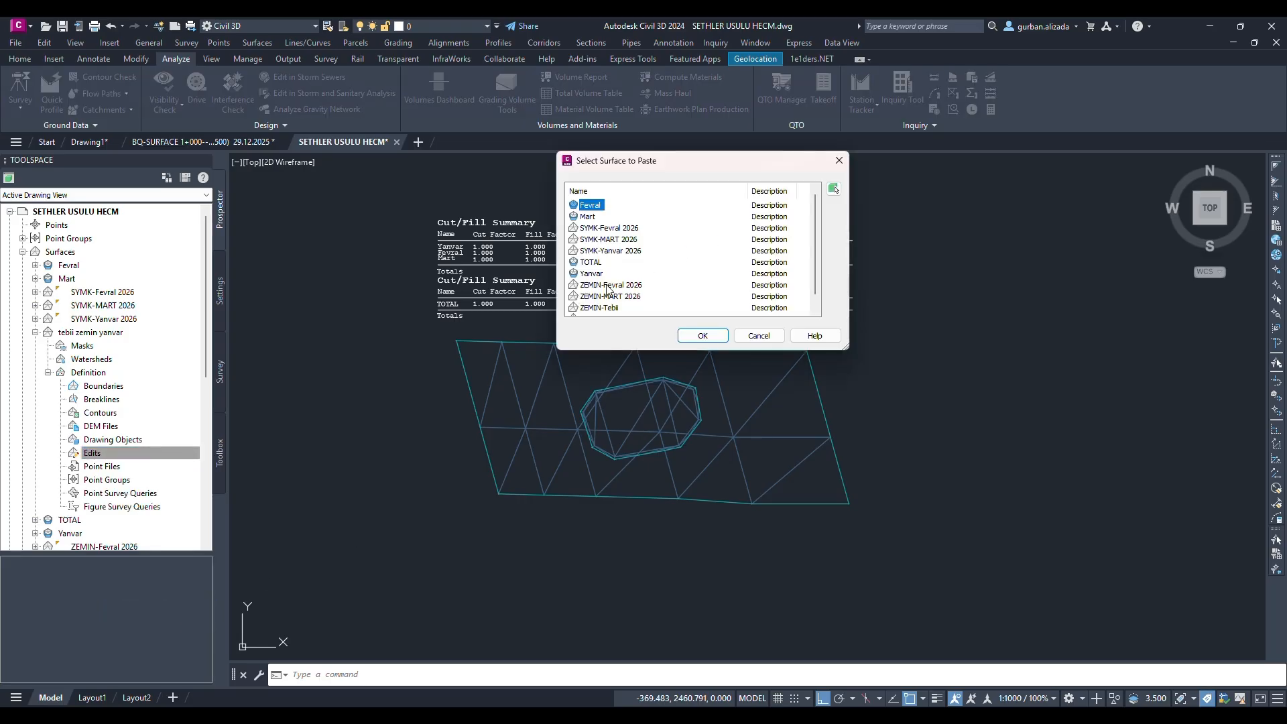
{"action": "scroll", "coordinate": [618, 300], "scroll_direction": "down", "scroll_amount": 1}
{"action": "left_click", "coordinate": [617, 300]}
{"action": "left_click", "coordinate": [700, 335]}
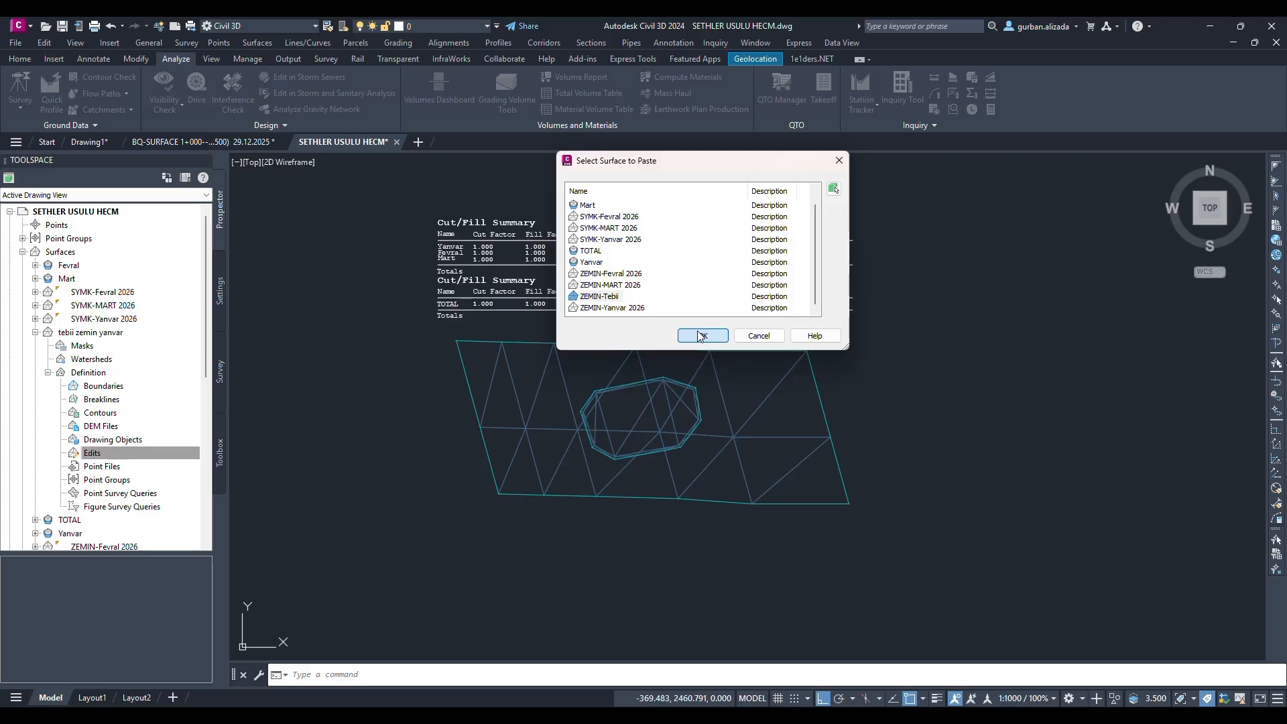
- Paste the SYMK-Yanvar 2026 surface into tebii zemin yanvar as a second edit
{"action": "right_click", "coordinate": [98, 456]}
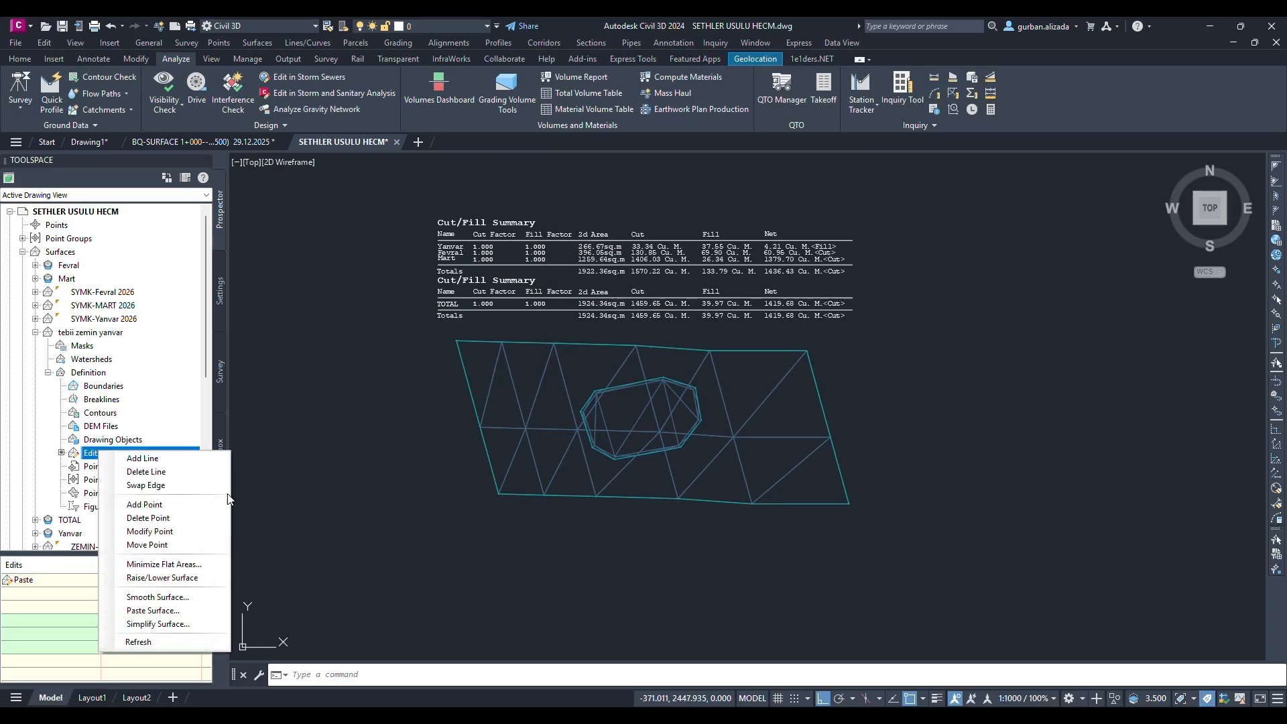
{"action": "left_click", "coordinate": [163, 613]}
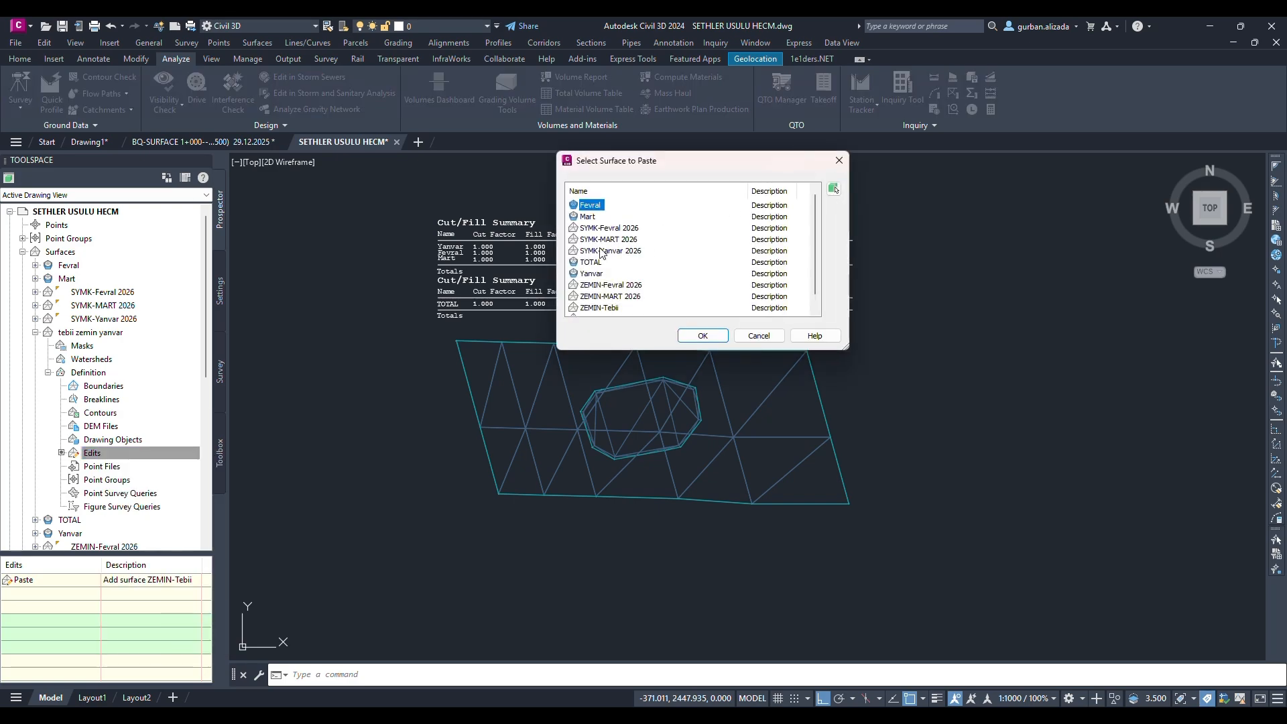
{"action": "left_click", "coordinate": [620, 252]}
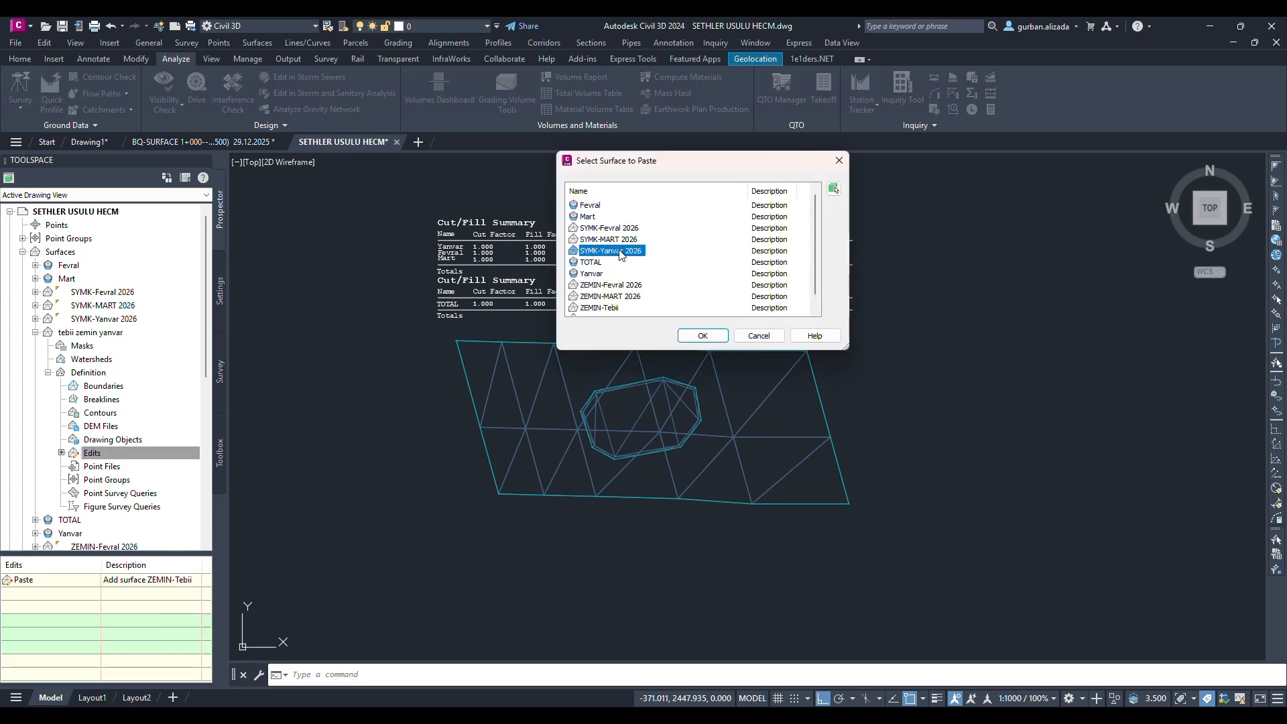
{"action": "left_click", "coordinate": [701, 336]}
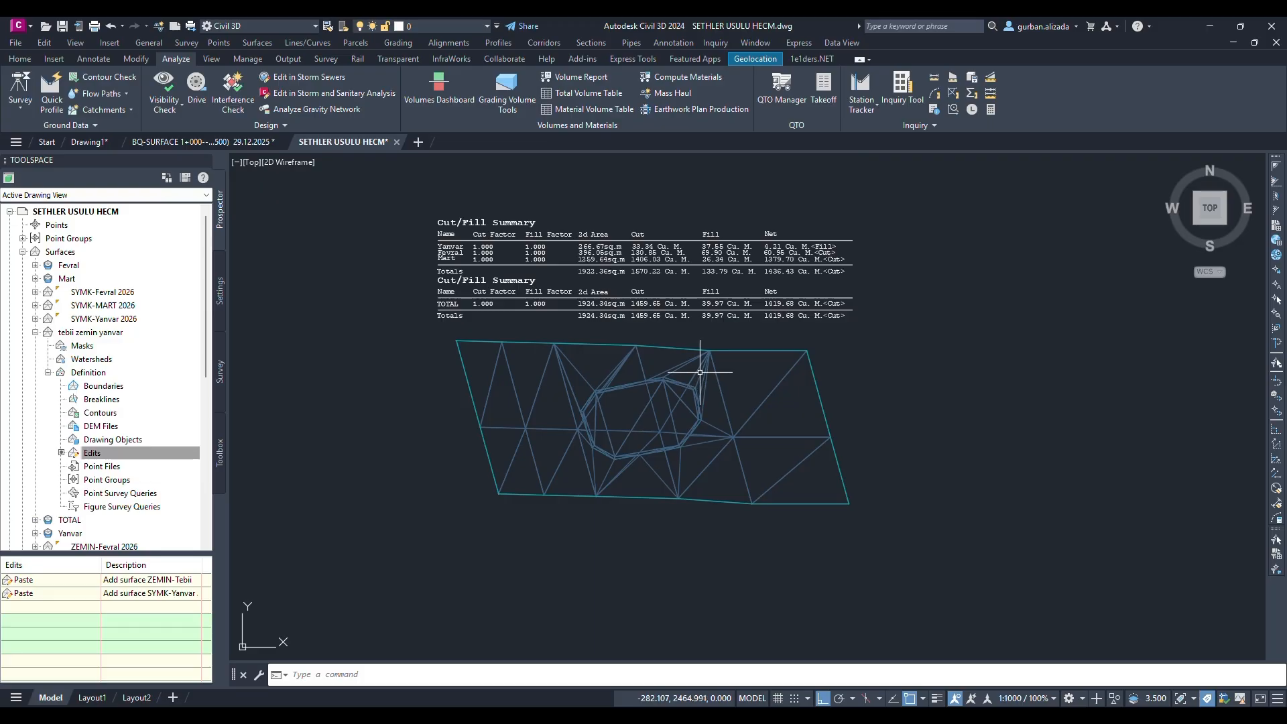
- Inspect the combined tebii zemin yanvar surface from several angles in the Object Viewer
{"action": "left_click", "coordinate": [691, 361]}
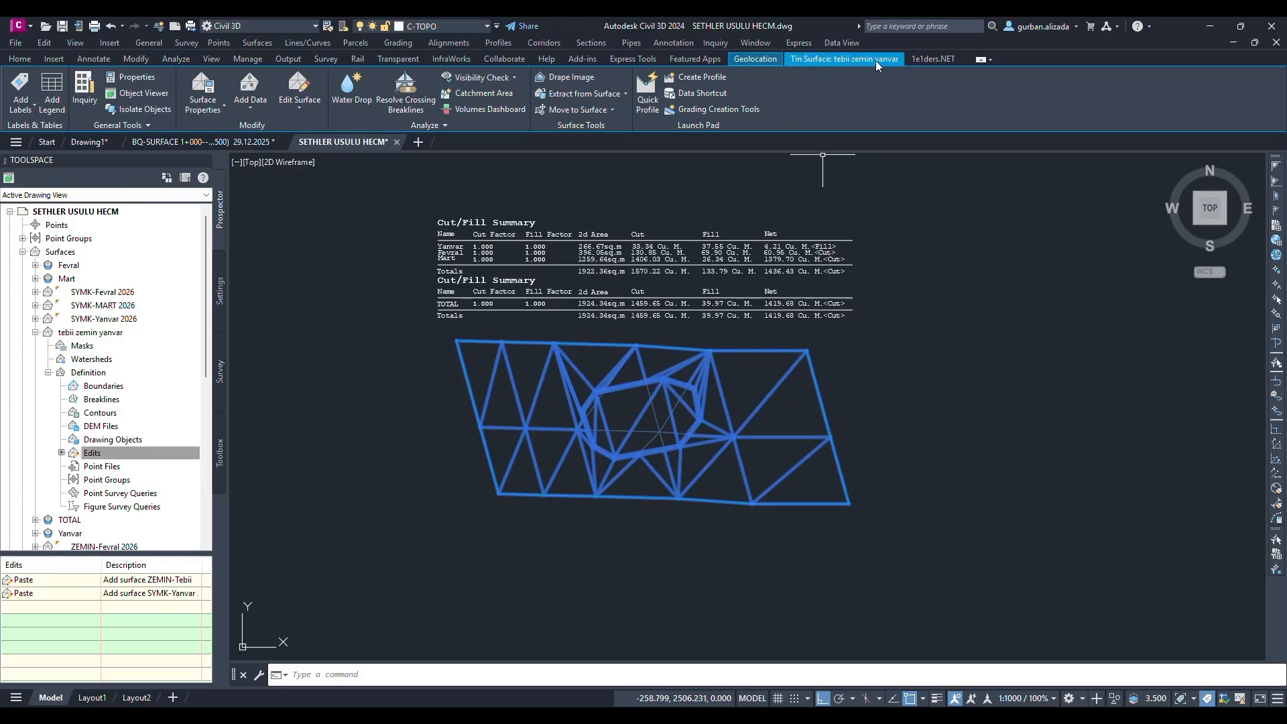
{"action": "right_click", "coordinate": [785, 436]}
{"action": "left_click", "coordinate": [842, 652]}
{"action": "left_click_drag", "start_coordinate": [593, 513], "coordinate": [532, 220]}
{"action": "left_click_drag", "start_coordinate": [722, 463], "coordinate": [763, 554]}
{"action": "left_click", "coordinate": [1270, 24]}
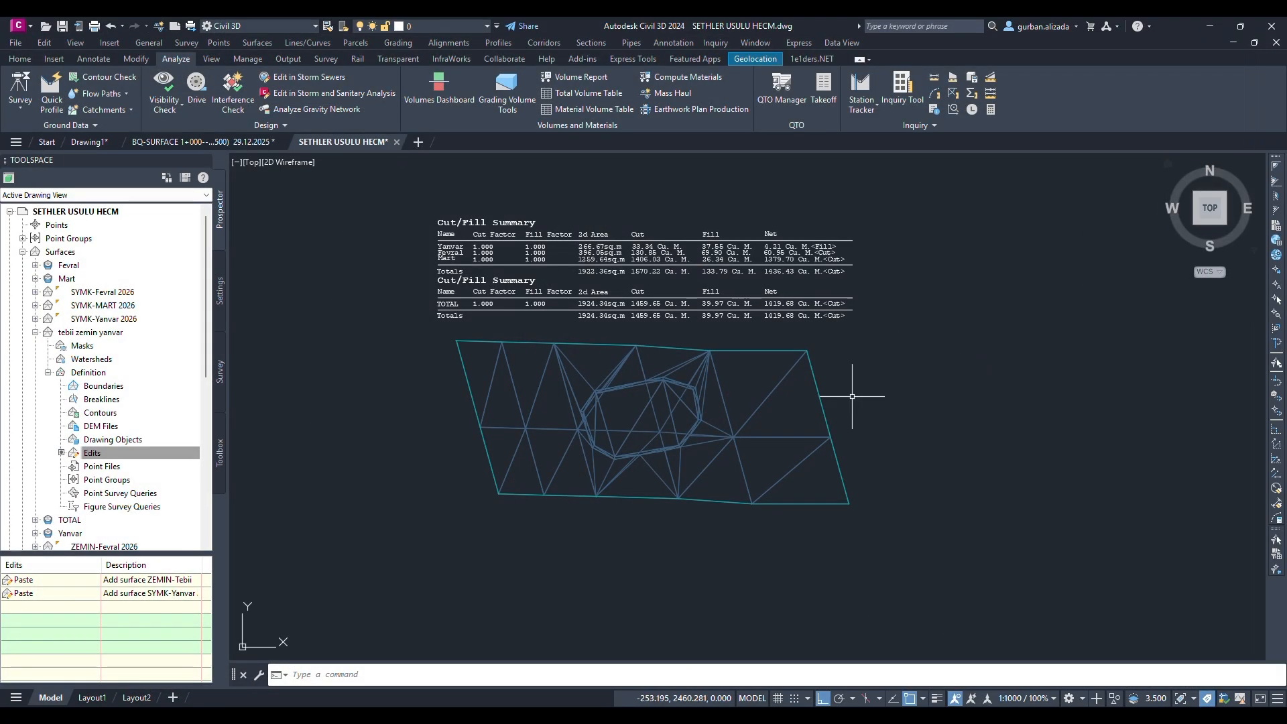
- Delete the tebii zemin yanvar surface from the drawing
{"action": "left_click", "coordinate": [85, 333]}
{"action": "right_click", "coordinate": [81, 333]}
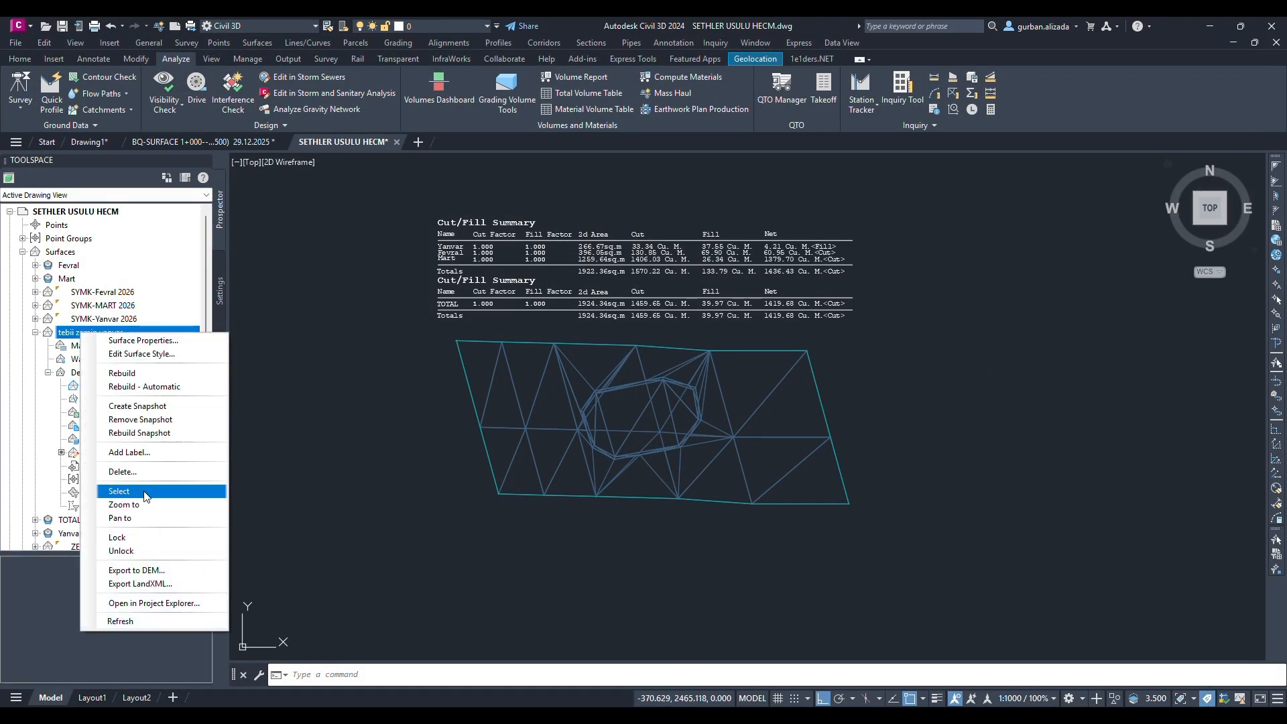
{"action": "left_click", "coordinate": [134, 472]}
{"action": "left_click", "coordinate": [675, 396]}
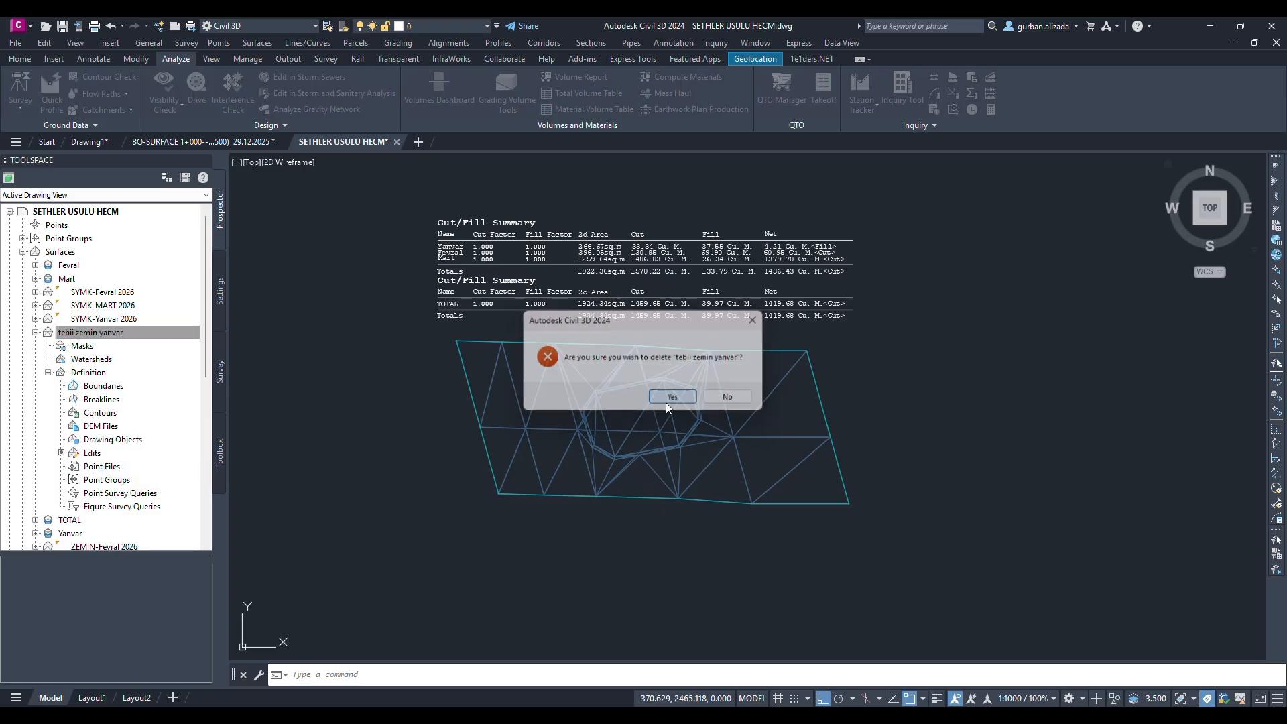
{"action": "left_click", "coordinate": [35, 319]}
{"action": "left_click", "coordinate": [35, 320]}
{"action": "left_click", "coordinate": [36, 333]}
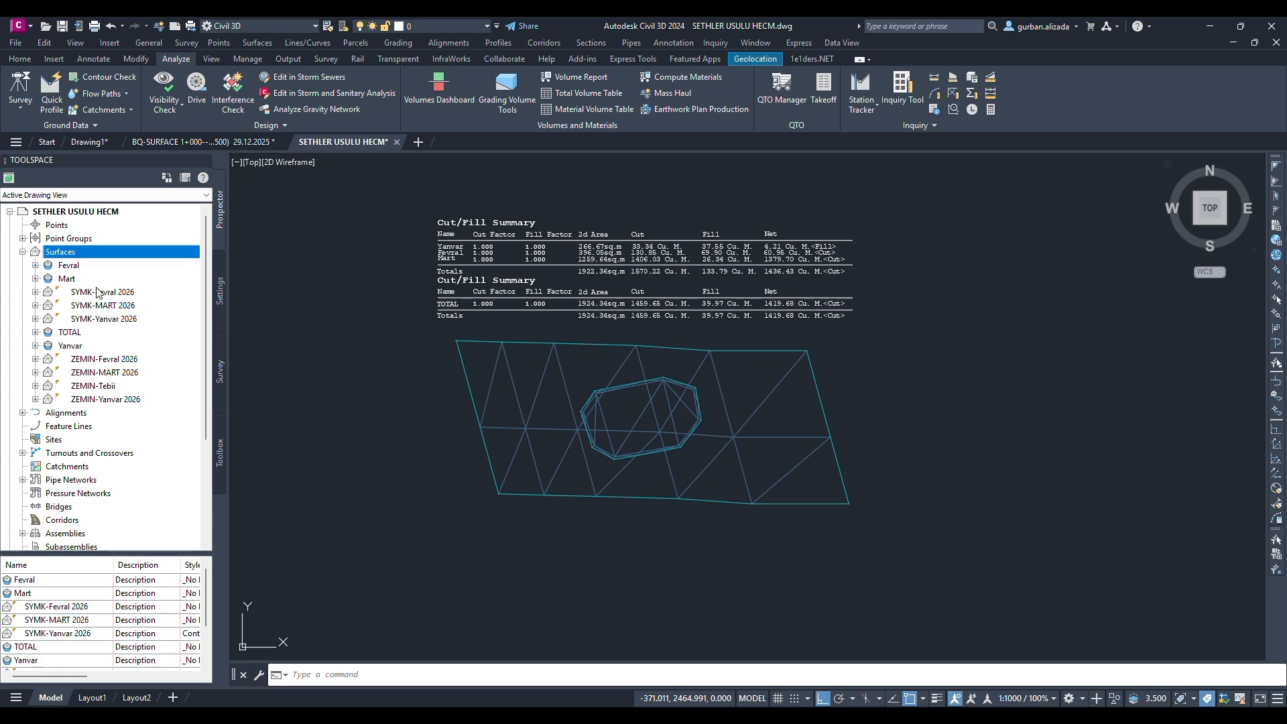
- Set the ZEMIN-Tebii surface's style to _No Display in its surface properties
{"action": "right_click", "coordinate": [112, 387]}
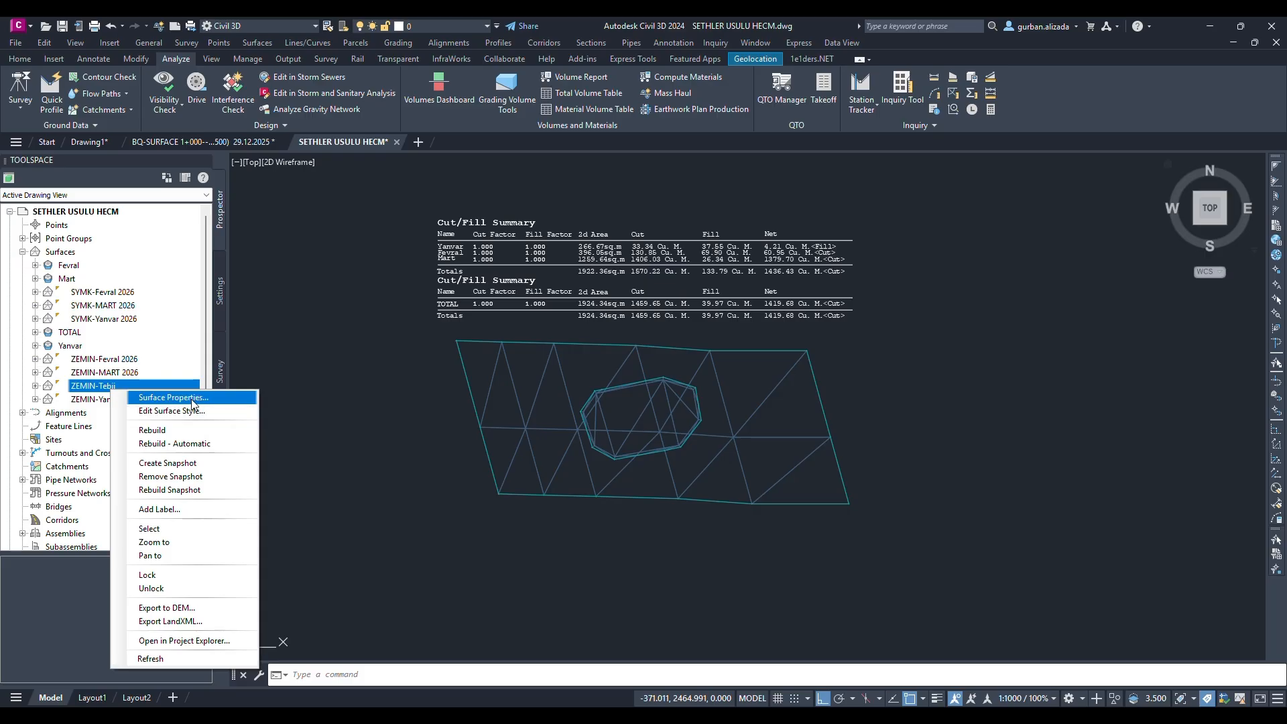
{"action": "left_click", "coordinate": [193, 399]}
{"action": "left_click", "coordinate": [558, 427]}
{"action": "left_click", "coordinate": [483, 440]}
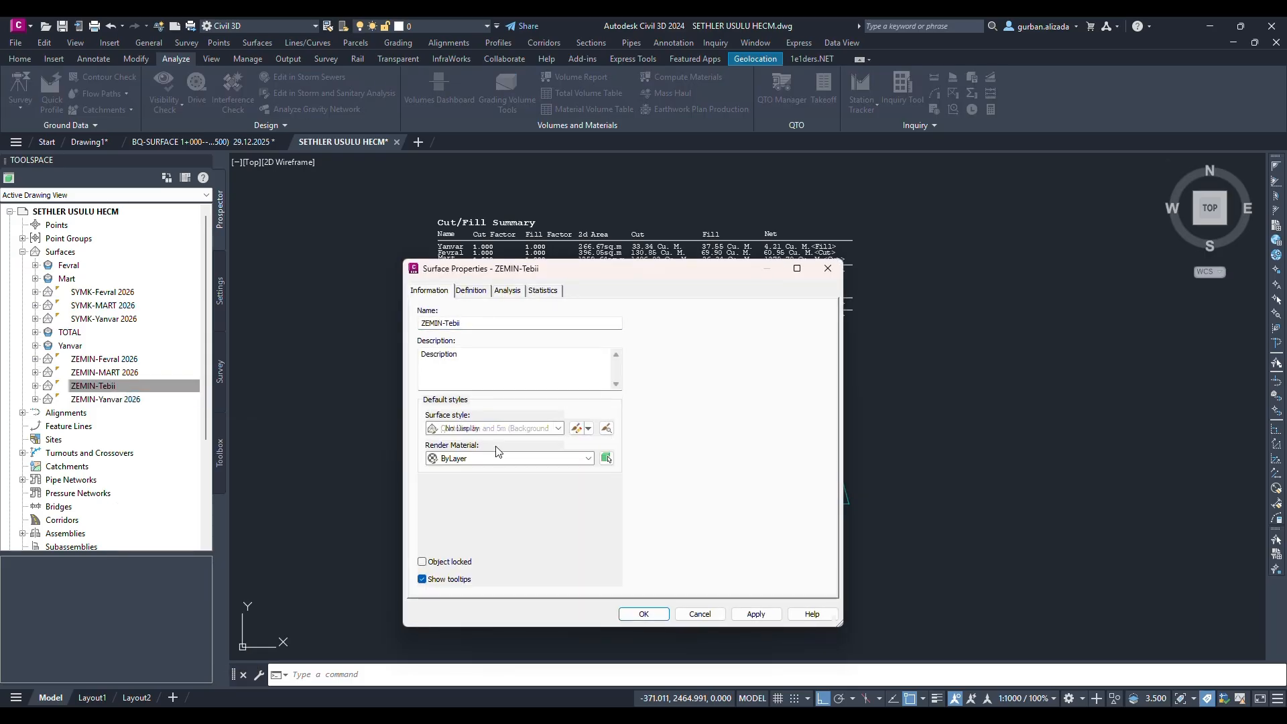
{"action": "left_click", "coordinate": [644, 614]}
- Hide the SYMK-Yanvar 2026 surface by changing its surface style to _No Display
{"action": "right_click", "coordinate": [132, 320]}
{"action": "left_click", "coordinate": [188, 330]}
{"action": "left_click", "coordinate": [529, 429]}
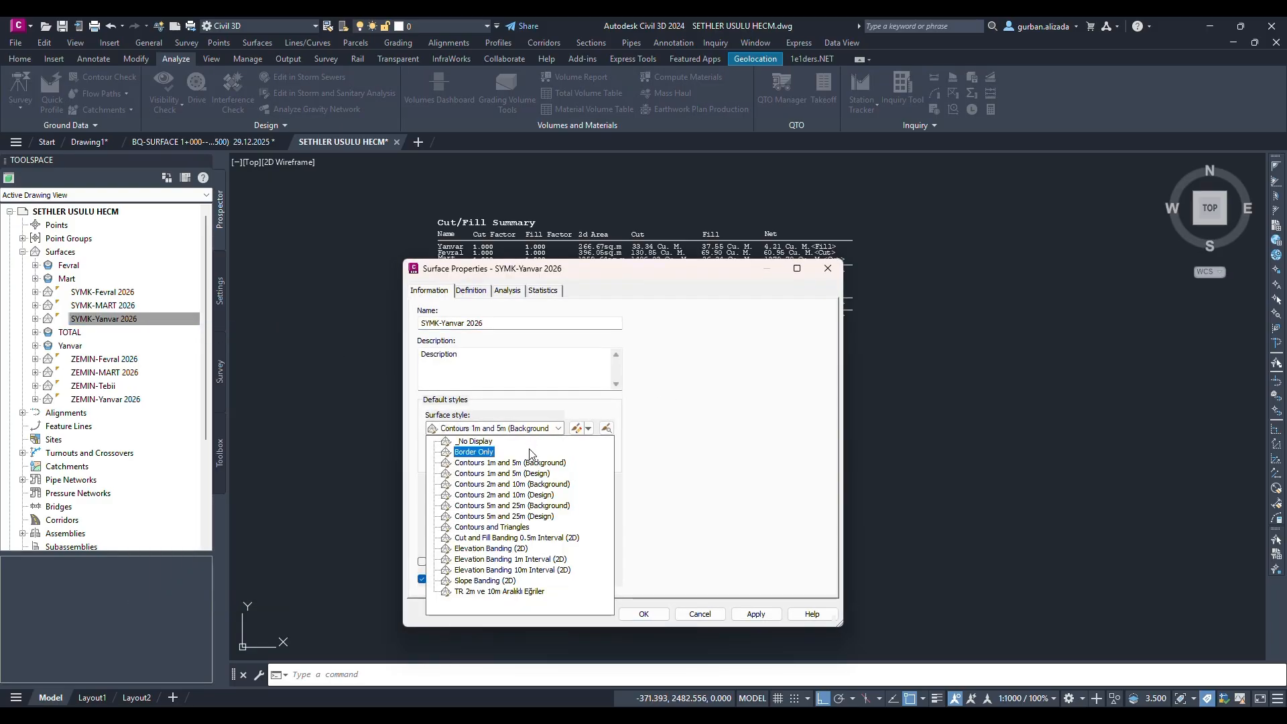
{"action": "left_click", "coordinate": [469, 443]}
{"action": "left_click", "coordinate": [644, 614]}
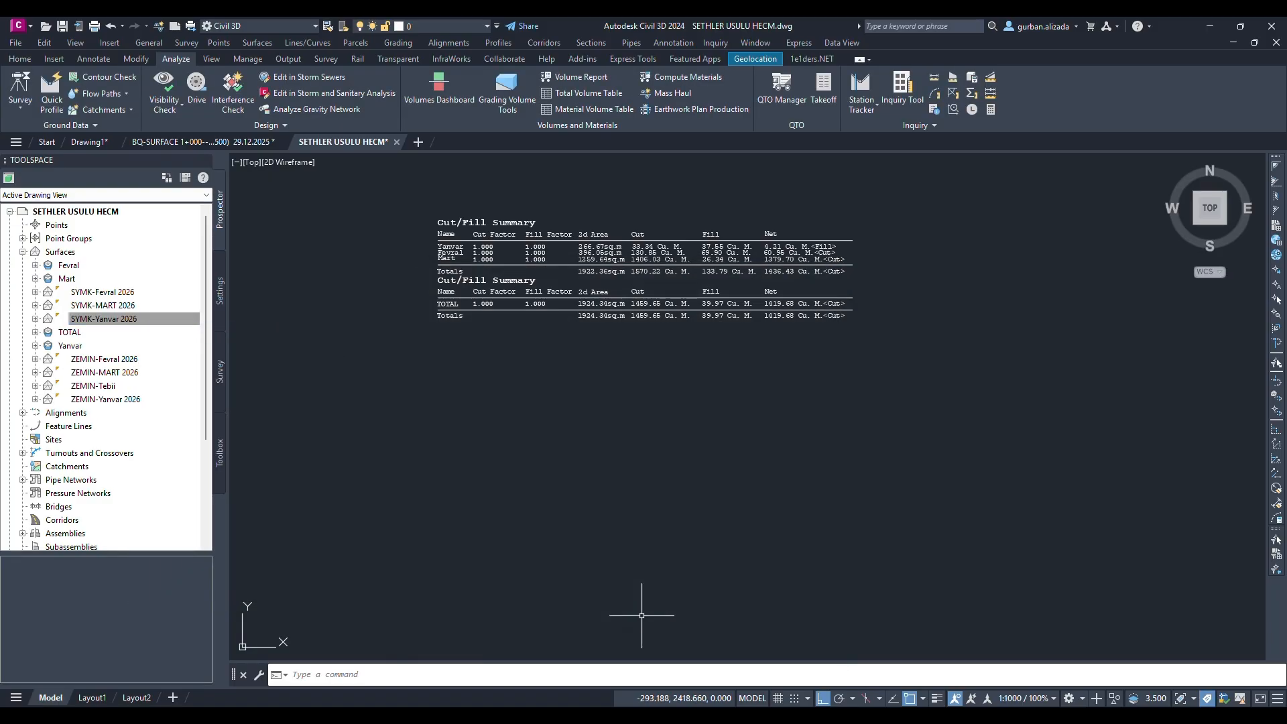
- Display the ZEMIN-Yanvar 2026 surface with the Contours 1m and 5m (Background) style
{"action": "right_click", "coordinate": [116, 400]}
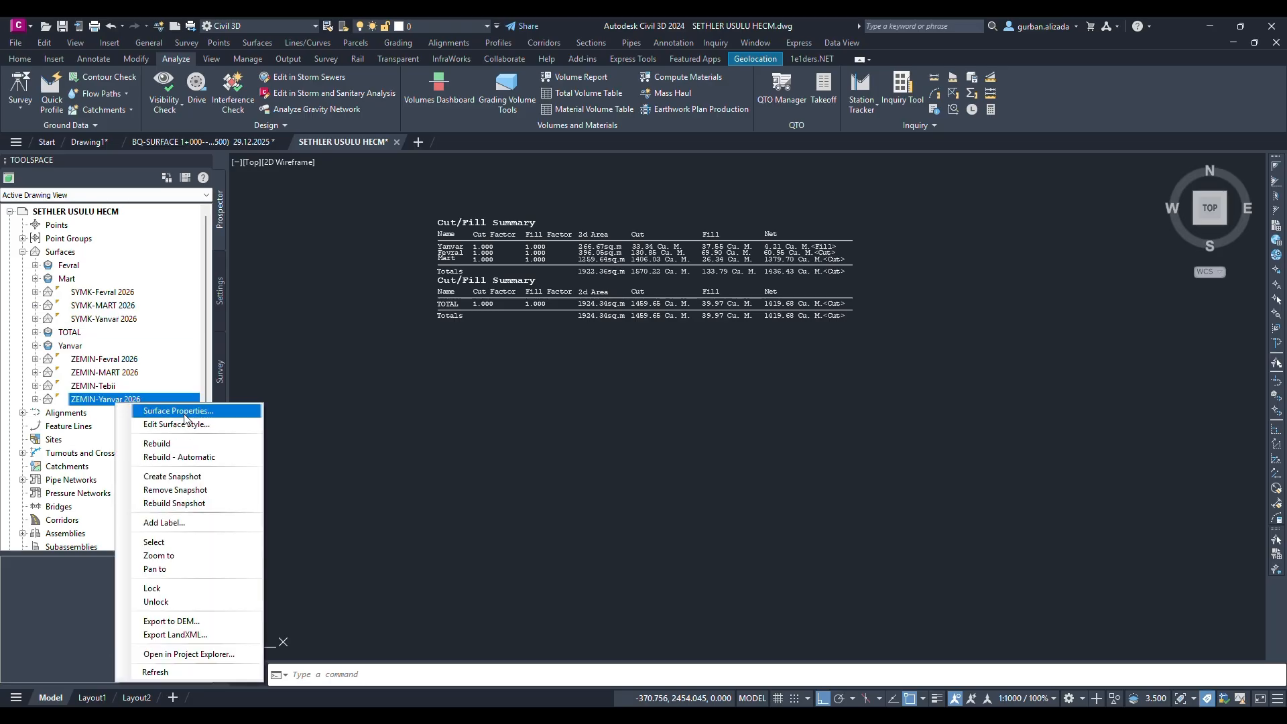
{"action": "left_click", "coordinate": [184, 413]}
{"action": "left_click", "coordinate": [543, 430]}
{"action": "left_click", "coordinate": [528, 464]}
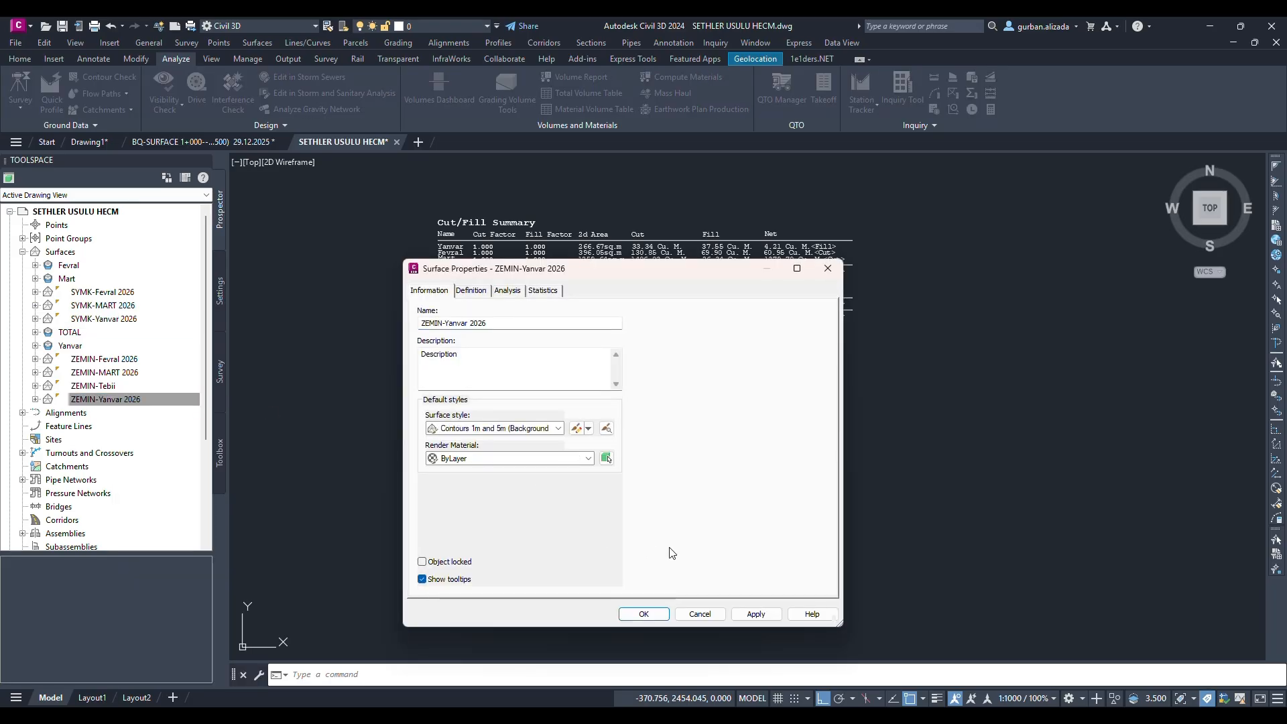
{"action": "left_click", "coordinate": [647, 614]}
- Inspect the ZEMIN-Yanvar 2026 surface in 3D in the Object Viewer
{"action": "left_click", "coordinate": [679, 397]}
{"action": "left_click", "coordinate": [666, 388]}
{"action": "right_click", "coordinate": [667, 389]}
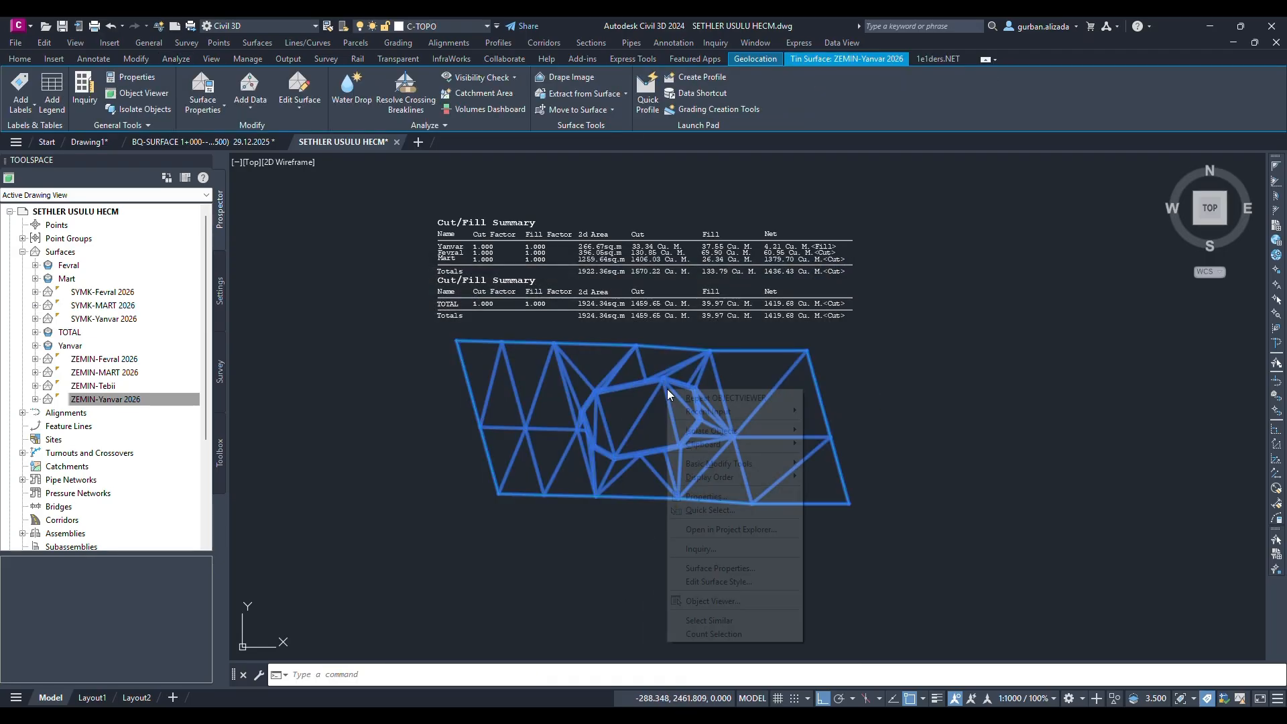
{"action": "left_click", "coordinate": [710, 601]}
{"action": "left_click_drag", "start_coordinate": [577, 577], "coordinate": [530, 222]}
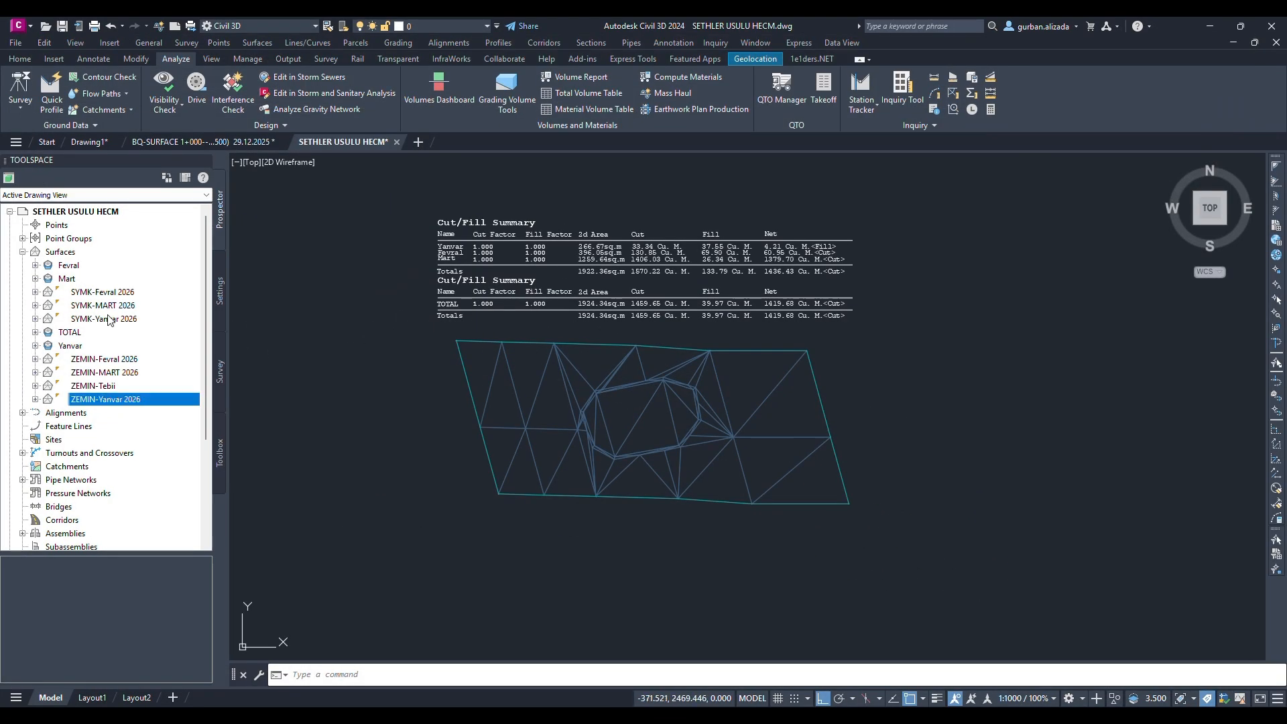
- Display the SYMK-Fevral 2026 surface with the Contours 1m and 5m (Background) style
{"action": "left_click", "coordinate": [127, 293]}
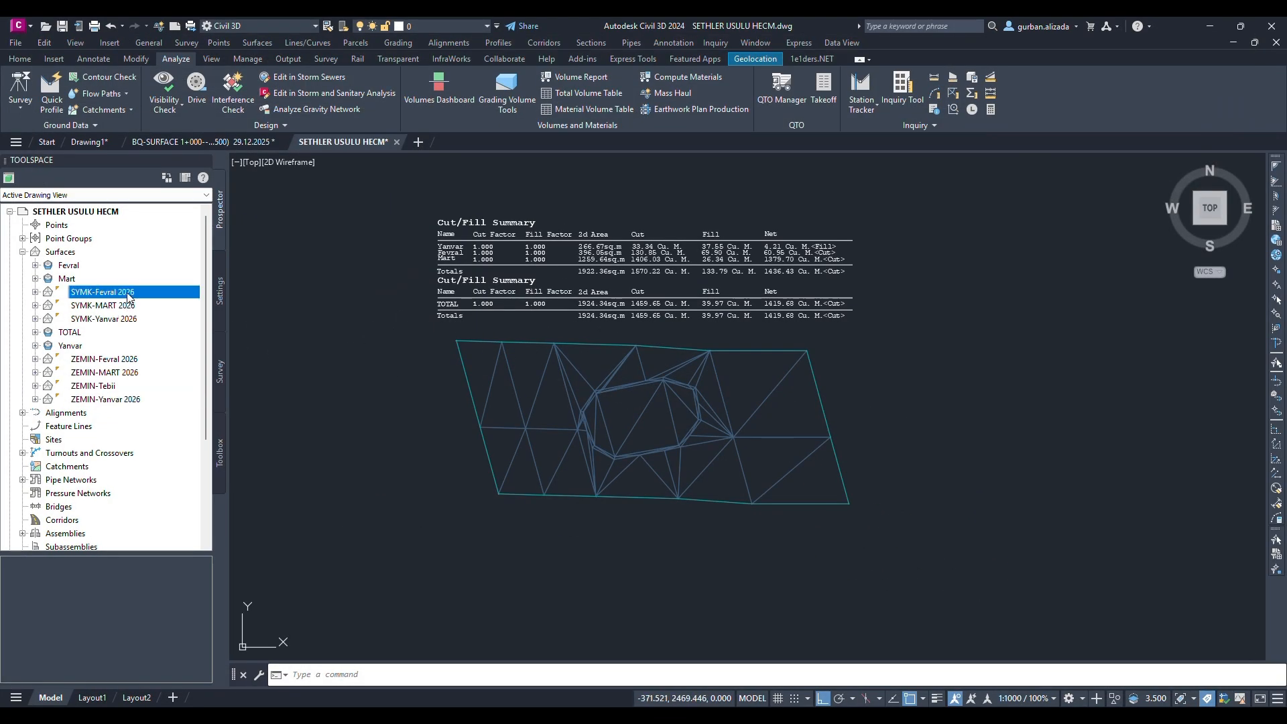
{"action": "right_click", "coordinate": [129, 297]}
{"action": "left_click", "coordinate": [212, 302]}
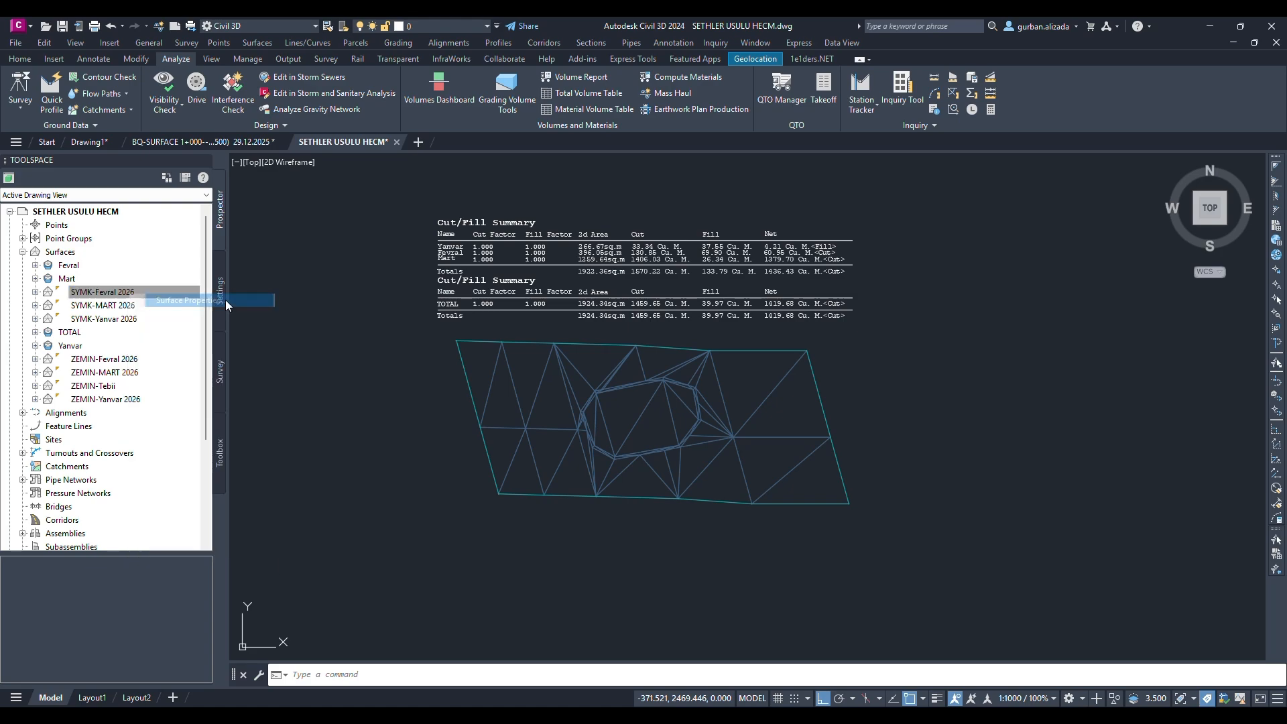
{"action": "left_click", "coordinate": [507, 432]}
{"action": "left_click", "coordinate": [518, 469]}
{"action": "left_click", "coordinate": [660, 616]}
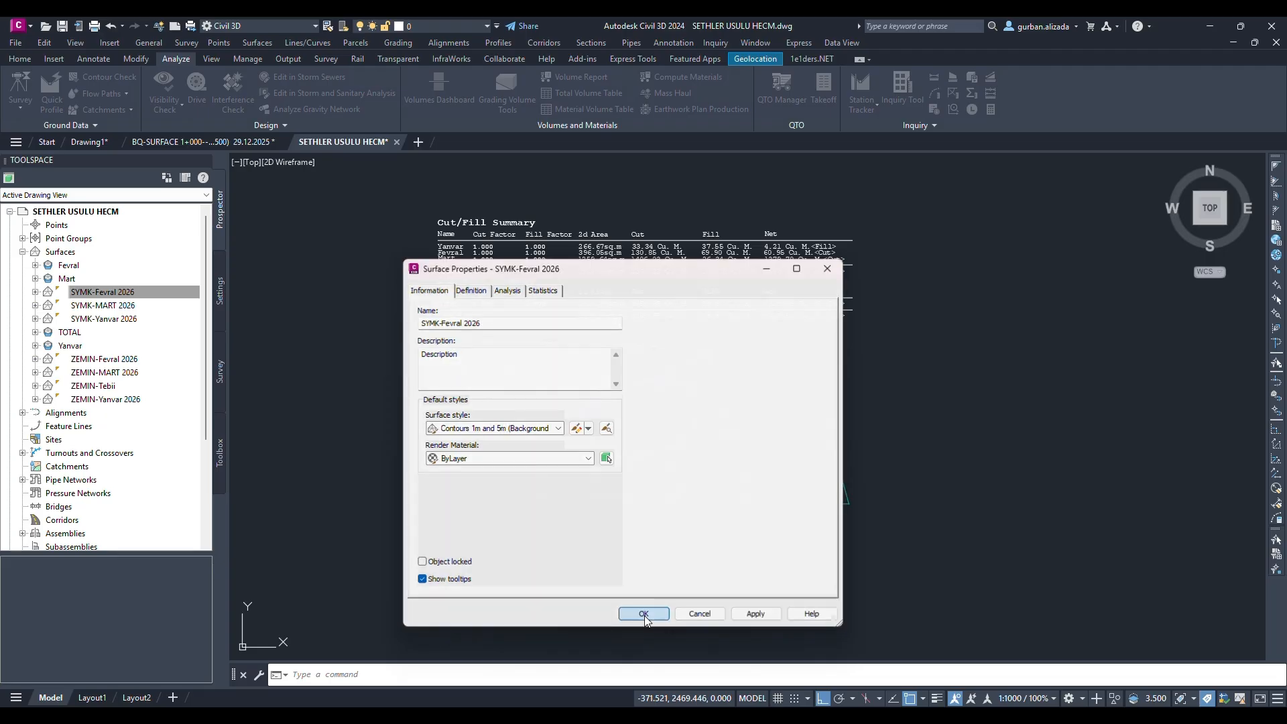
- Inspect the ZEMIN-Yanvar 2026 and SYMK-Fevral 2026 surfaces together in the Object Viewer
{"action": "left_click", "coordinate": [725, 399]}
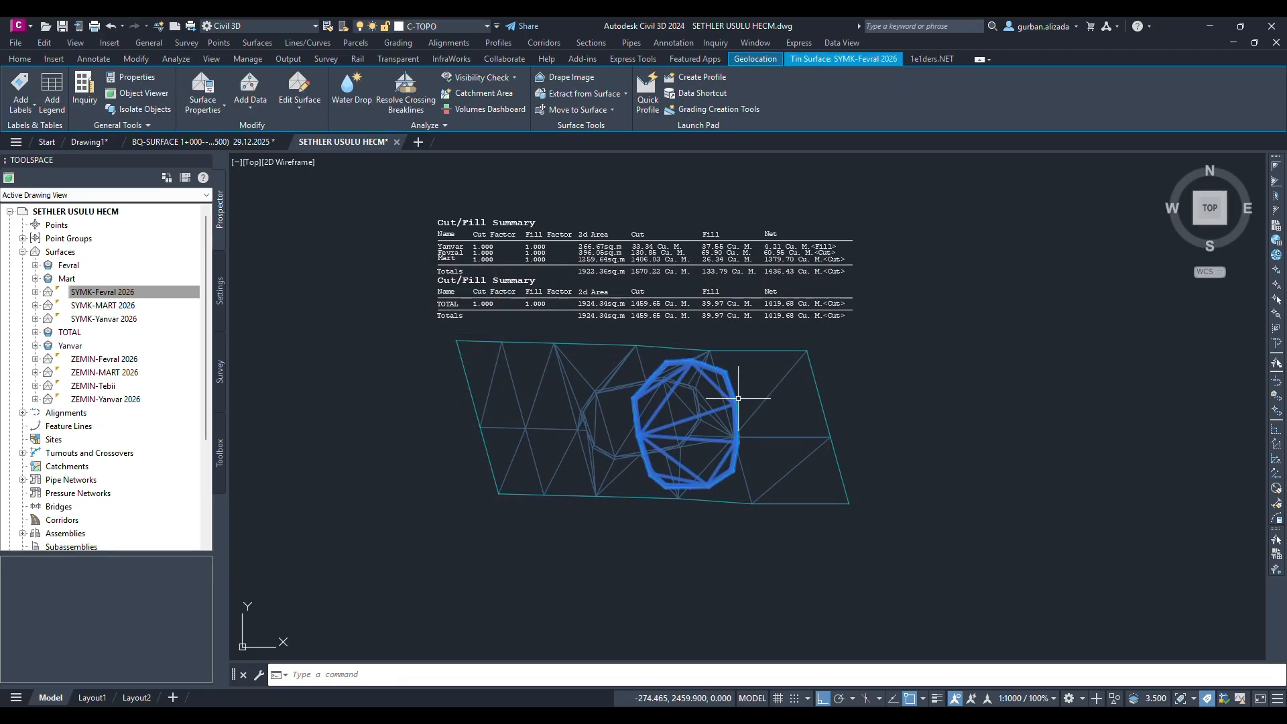
{"action": "right_click", "coordinate": [664, 406]}
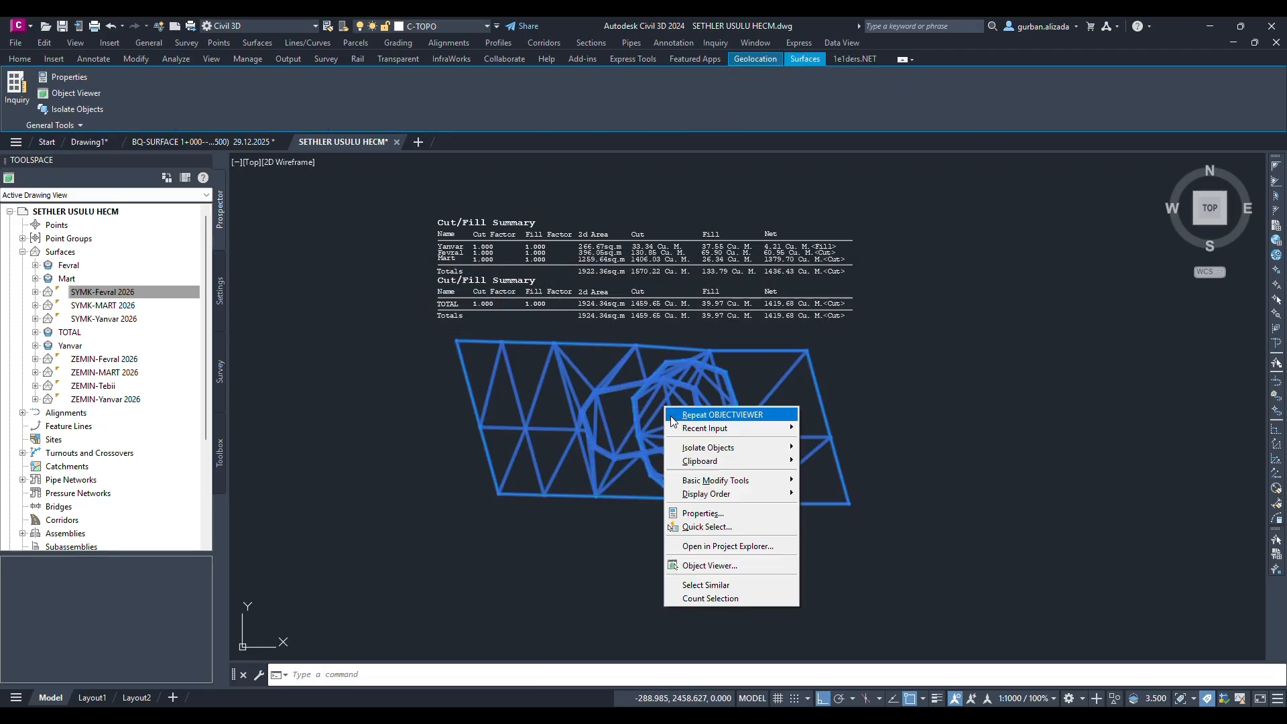
{"action": "left_click", "coordinate": [725, 565]}
{"action": "left_click_drag", "start_coordinate": [604, 312], "coordinate": [661, 376]}
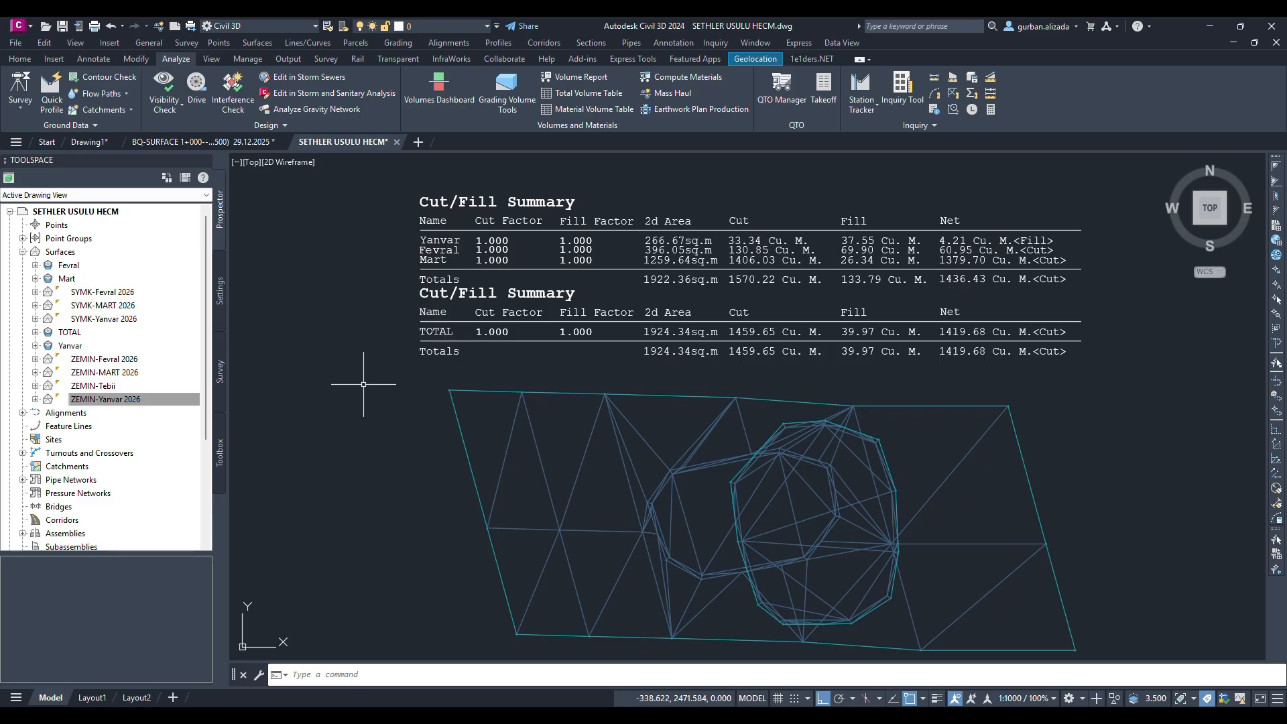
- Examine the ZEMIN-Yanvar 2026 surface alone from several angles in the Object Viewer
{"action": "left_click", "coordinate": [89, 402]}
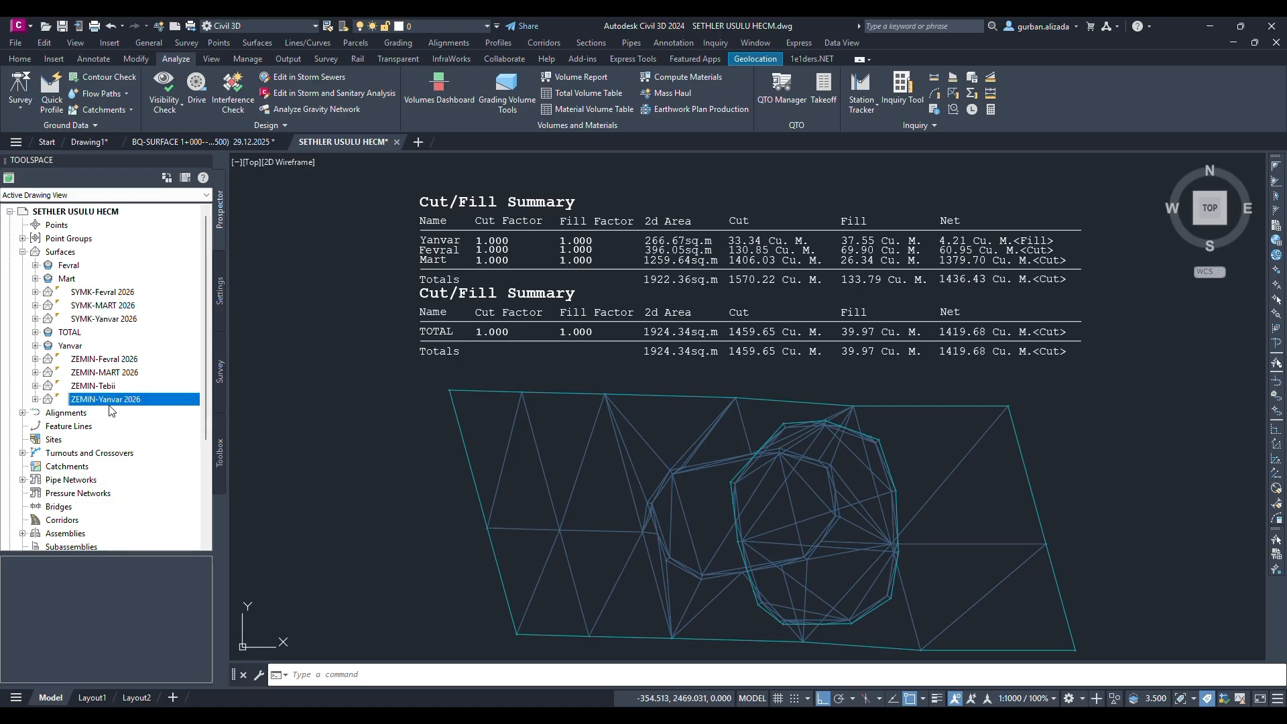
{"action": "left_click", "coordinate": [662, 454]}
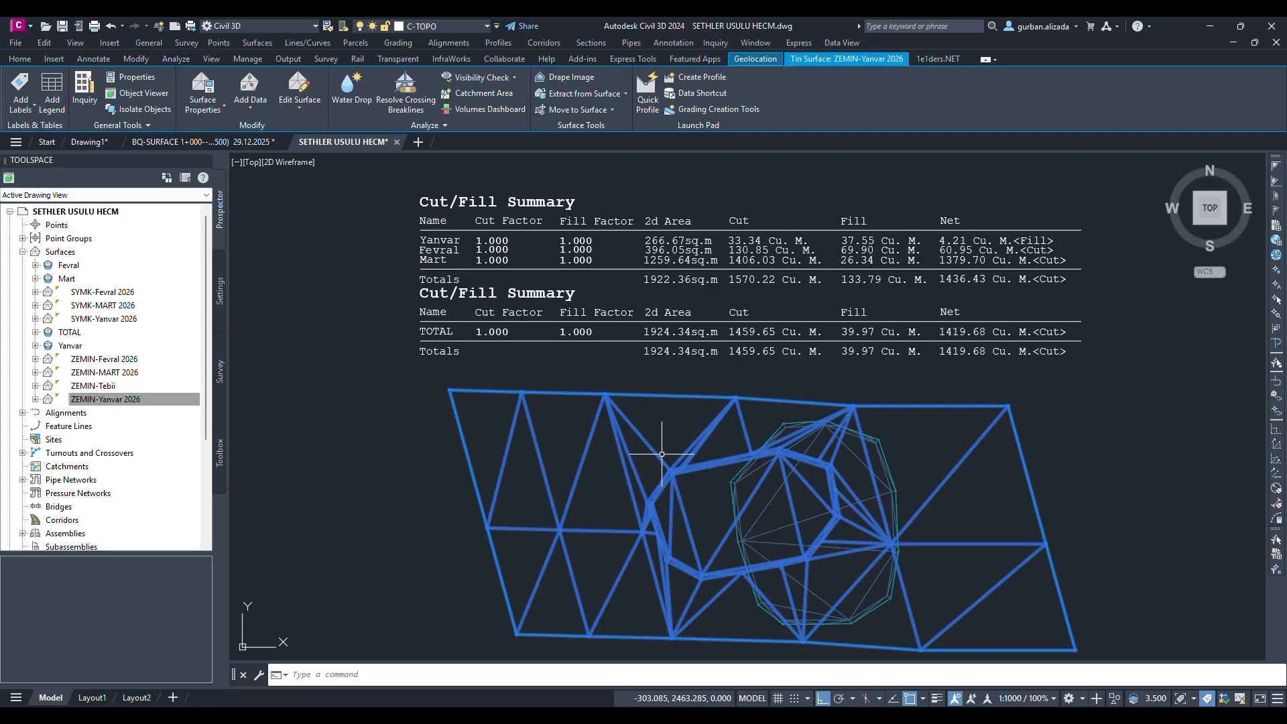
{"action": "right_click", "coordinate": [666, 456]}
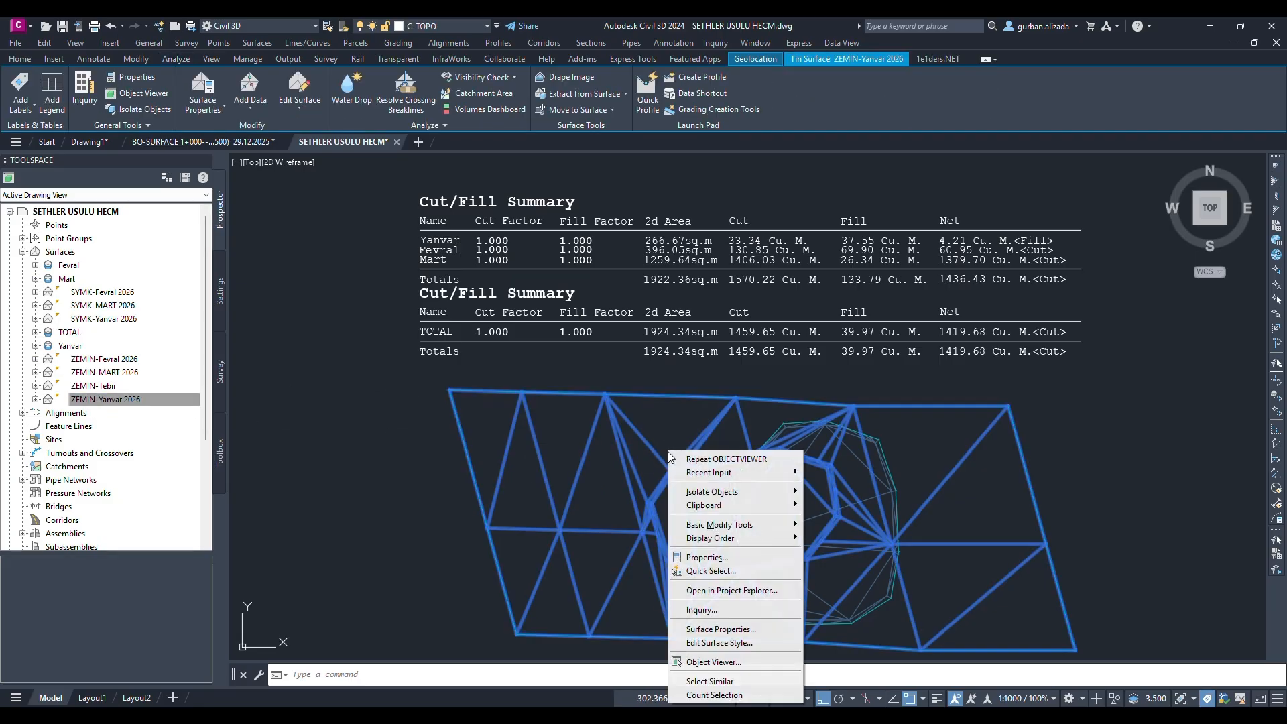
{"action": "left_click", "coordinate": [734, 664]}
{"action": "mouse_move", "coordinate": [657, 525]}
{"action": "left_mouse_down"}
{"action": "mouse_move", "coordinate": [615, 255]}
{"action": "mouse_move", "coordinate": [645, 189]}
{"action": "mouse_move", "coordinate": [646, 240]}
{"action": "left_mouse_up"}
{"action": "left_click_drag", "start_coordinate": [521, 312], "coordinate": [482, 367]}
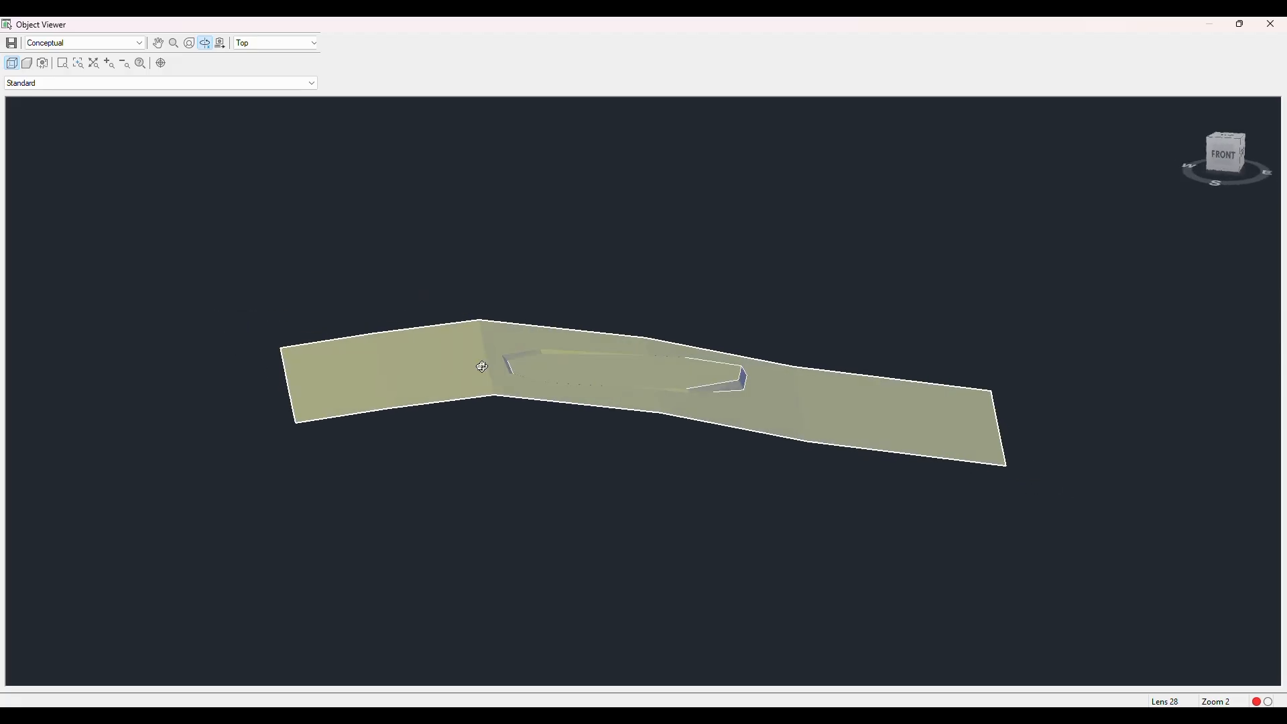
{"action": "left_click_drag", "start_coordinate": [522, 297], "coordinate": [705, 417]}
{"action": "key", "text": "Escape"}
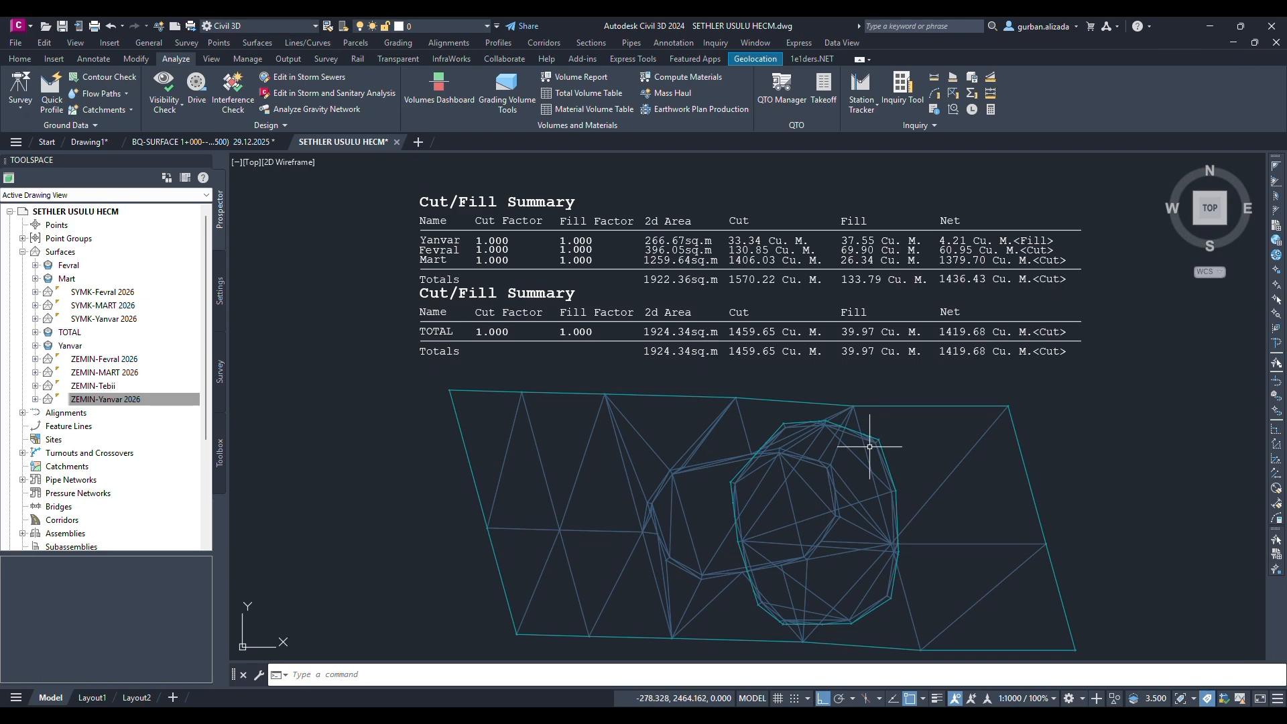
{"action": "key", "text": "Escape"}
- View the January ground surface and the February excavation surface together in the Object Viewer
{"action": "left_click", "coordinate": [113, 401]}
{"action": "scroll", "coordinate": [793, 471], "scroll_direction": "down", "scroll_amount": 2}
{"action": "left_click", "coordinate": [791, 511]}
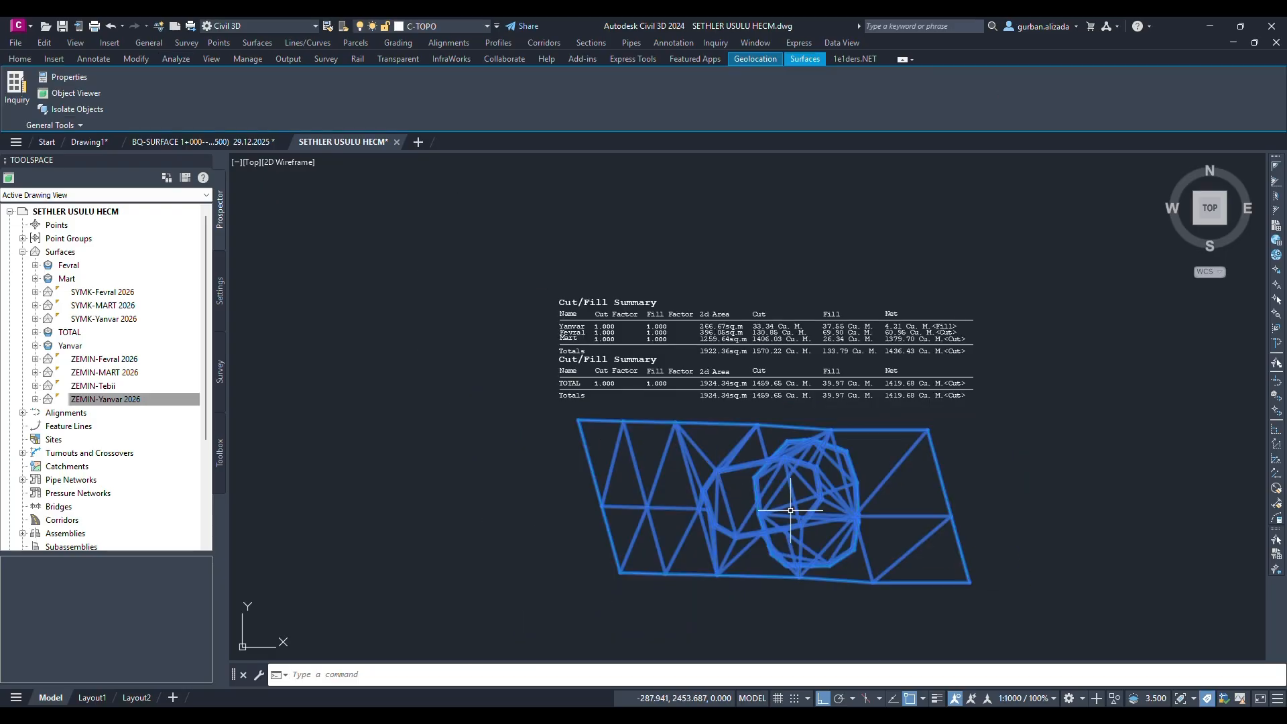
{"action": "right_click", "coordinate": [793, 512]}
{"action": "left_click", "coordinate": [836, 471]}
{"action": "mouse_move", "coordinate": [710, 315]}
{"action": "left_mouse_down"}
{"action": "mouse_move", "coordinate": [687, 230]}
{"action": "mouse_move", "coordinate": [646, 239]}
{"action": "mouse_move", "coordinate": [700, 316]}
{"action": "left_mouse_up"}
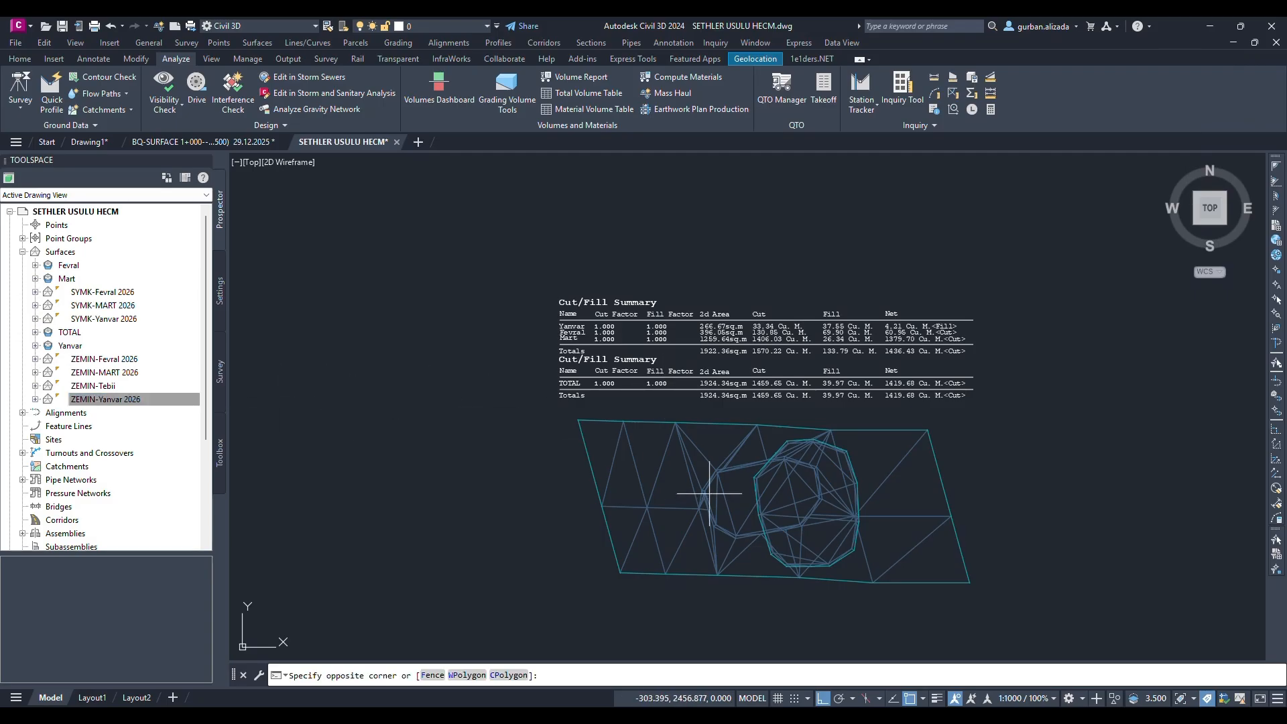
{"action": "left_click", "coordinate": [714, 484]}
{"action": "right_click", "coordinate": [749, 525]}
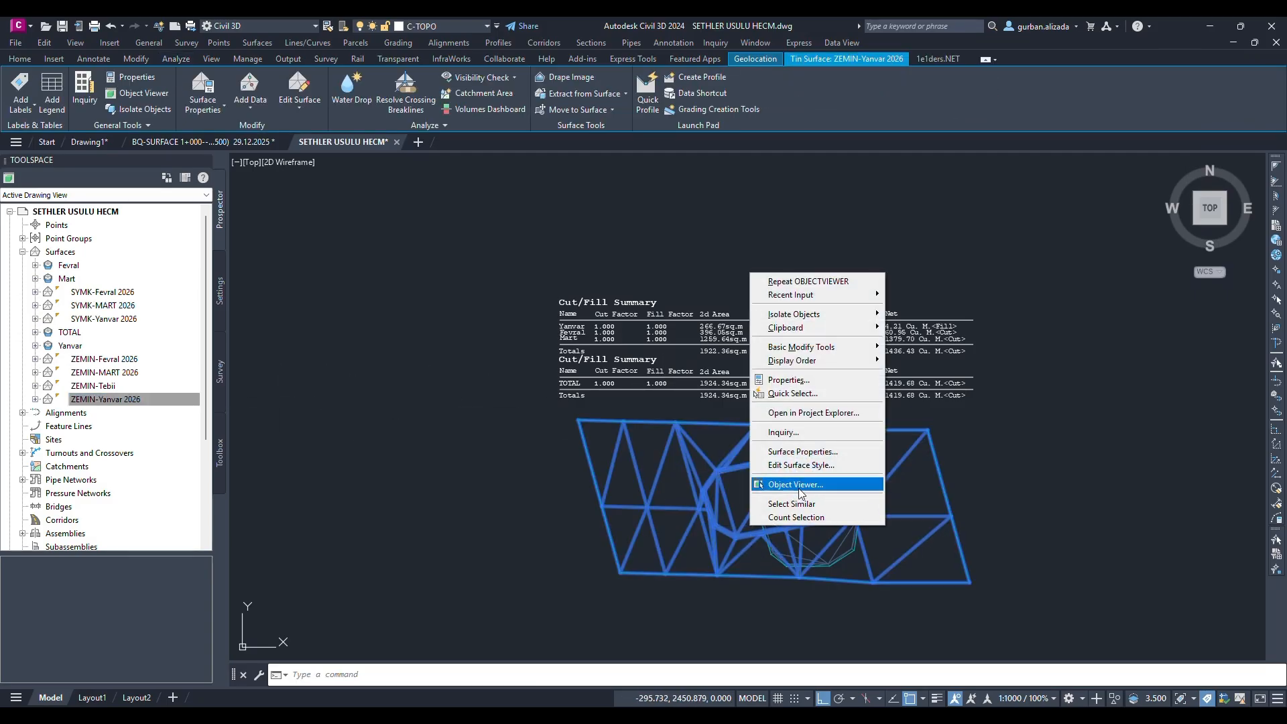
{"action": "left_click", "coordinate": [805, 451]}
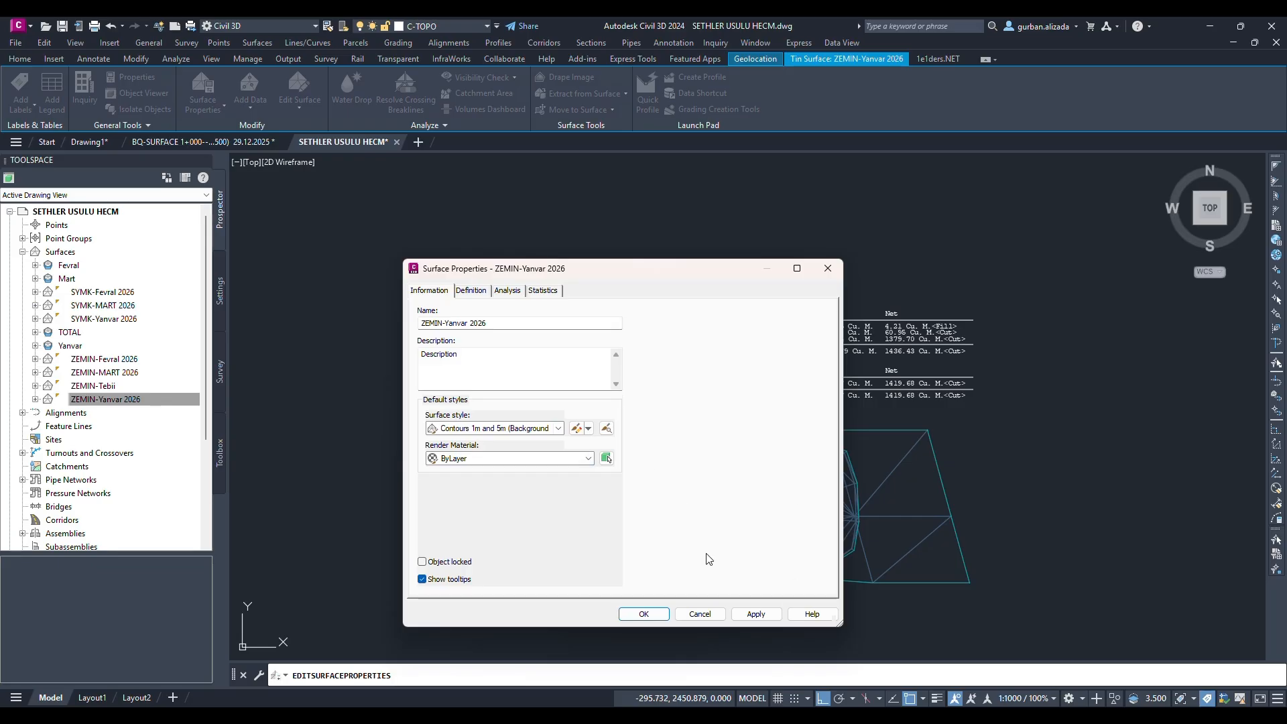
{"action": "left_click", "coordinate": [829, 268]}
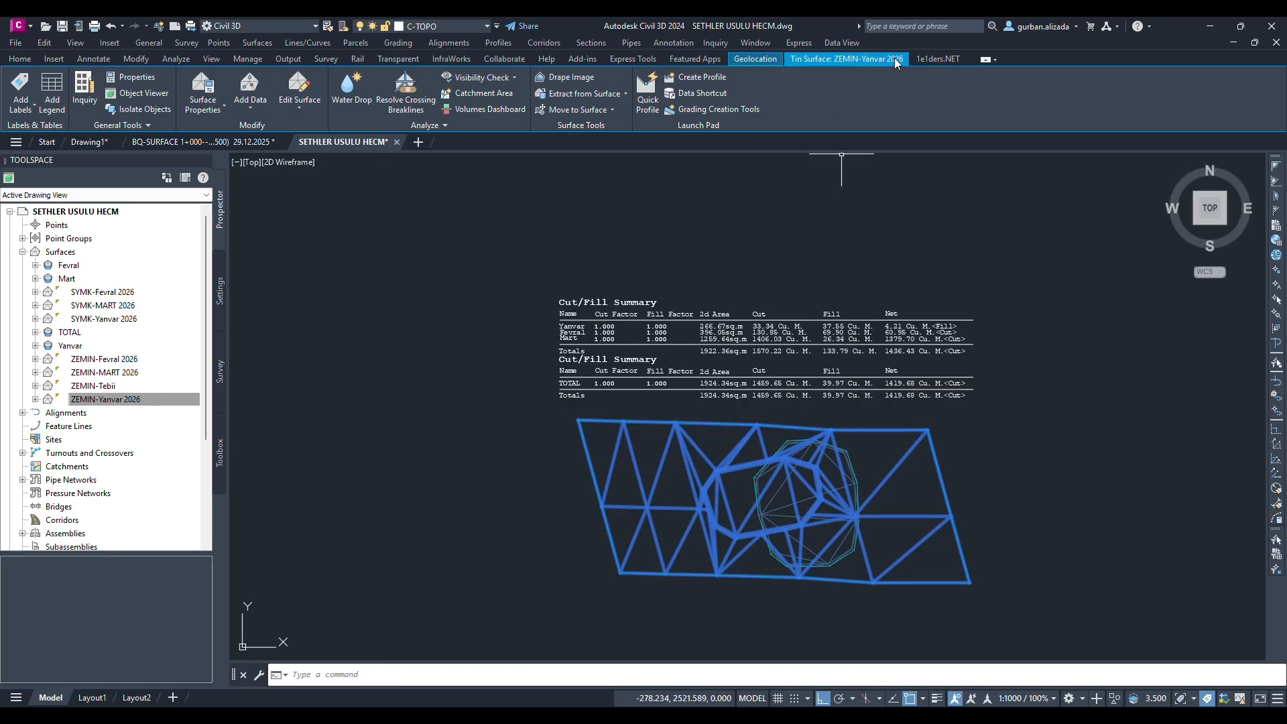
- Review the overlapping ZEMIN-Yanvar 2026 and SYMK-Fevral 2026 surfaces once more in the Object Viewer
{"action": "left_click", "coordinate": [857, 483]}
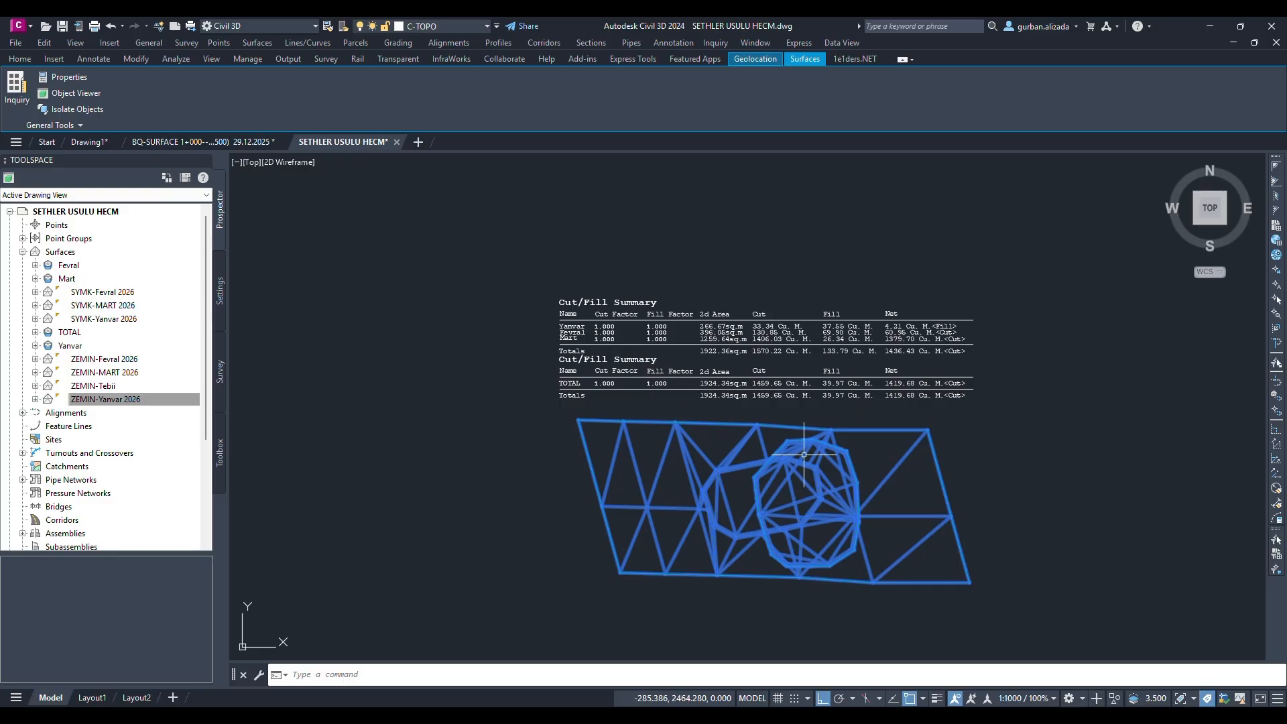
{"action": "right_click", "coordinate": [796, 506]}
{"action": "left_click", "coordinate": [862, 660]}
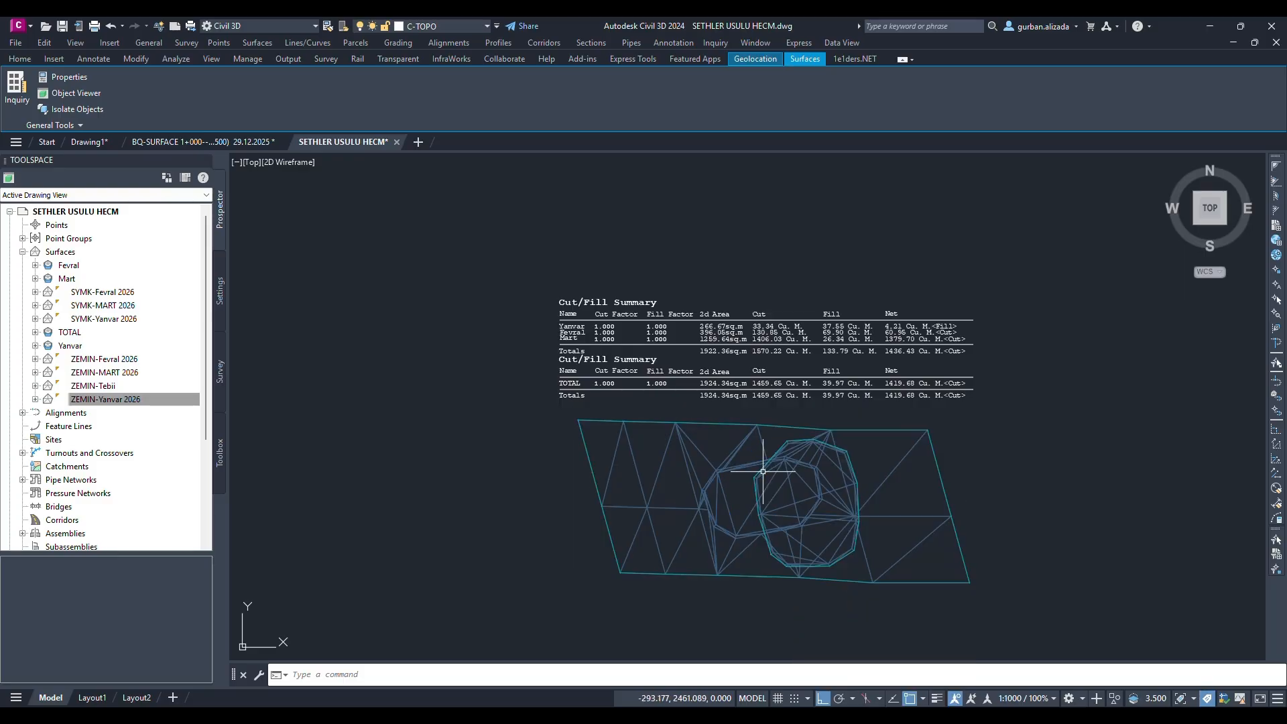
- Hide the ZEMIN-Yanvar 2026 surface by setting its surface style to _No Display
{"action": "left_click", "coordinate": [732, 470]}
{"action": "right_click", "coordinate": [730, 466]}
{"action": "left_click", "coordinate": [788, 396]}
{"action": "left_click", "coordinate": [518, 429]}
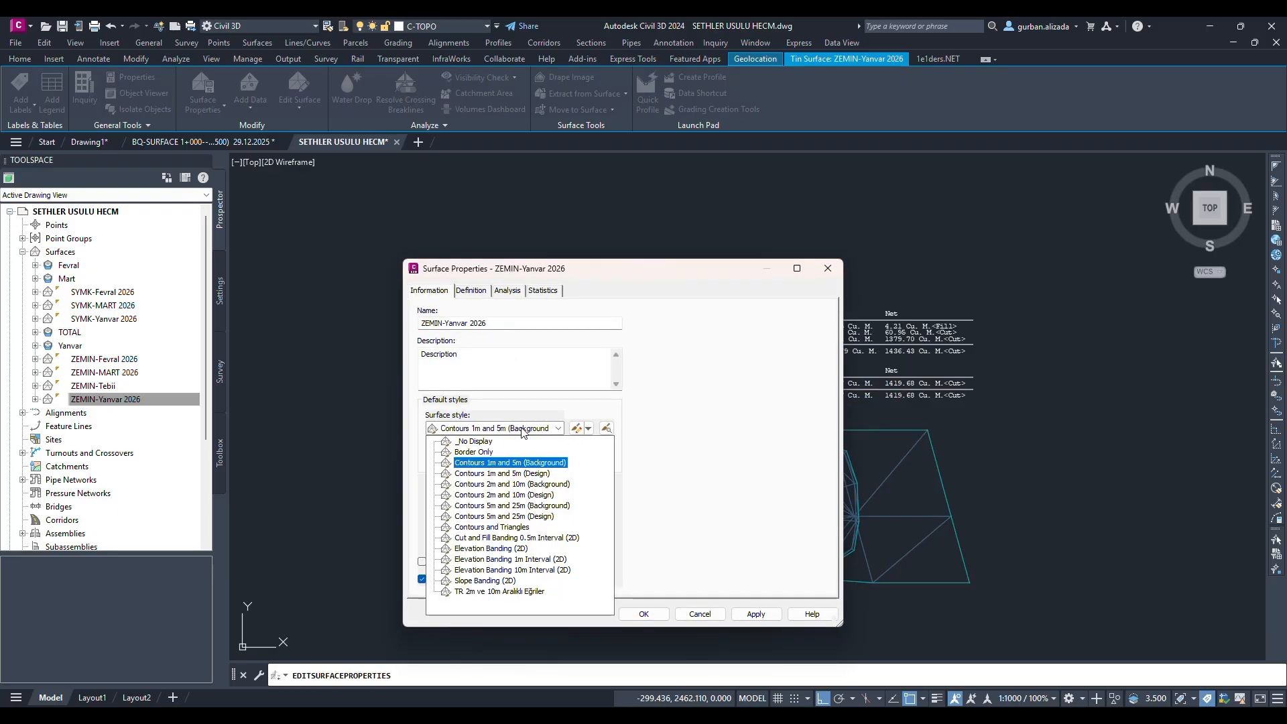
{"action": "left_click", "coordinate": [537, 473]}
{"action": "left_click", "coordinate": [533, 429]}
{"action": "left_click", "coordinate": [475, 441]}
{"action": "left_click", "coordinate": [644, 614]}
- Set the SYMK-Fevral 2026 surface's style to _No Display
{"action": "left_click", "coordinate": [847, 520]}
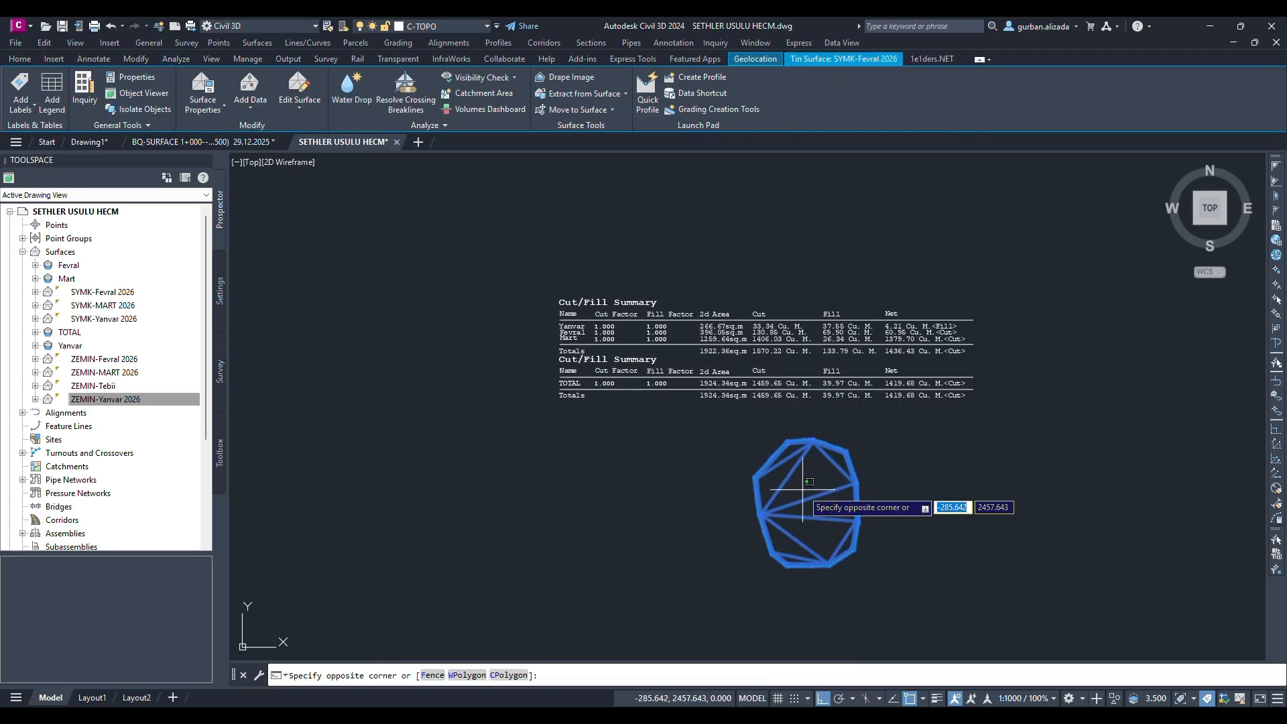
{"action": "right_click", "coordinate": [803, 491]}
{"action": "left_click", "coordinate": [855, 417]}
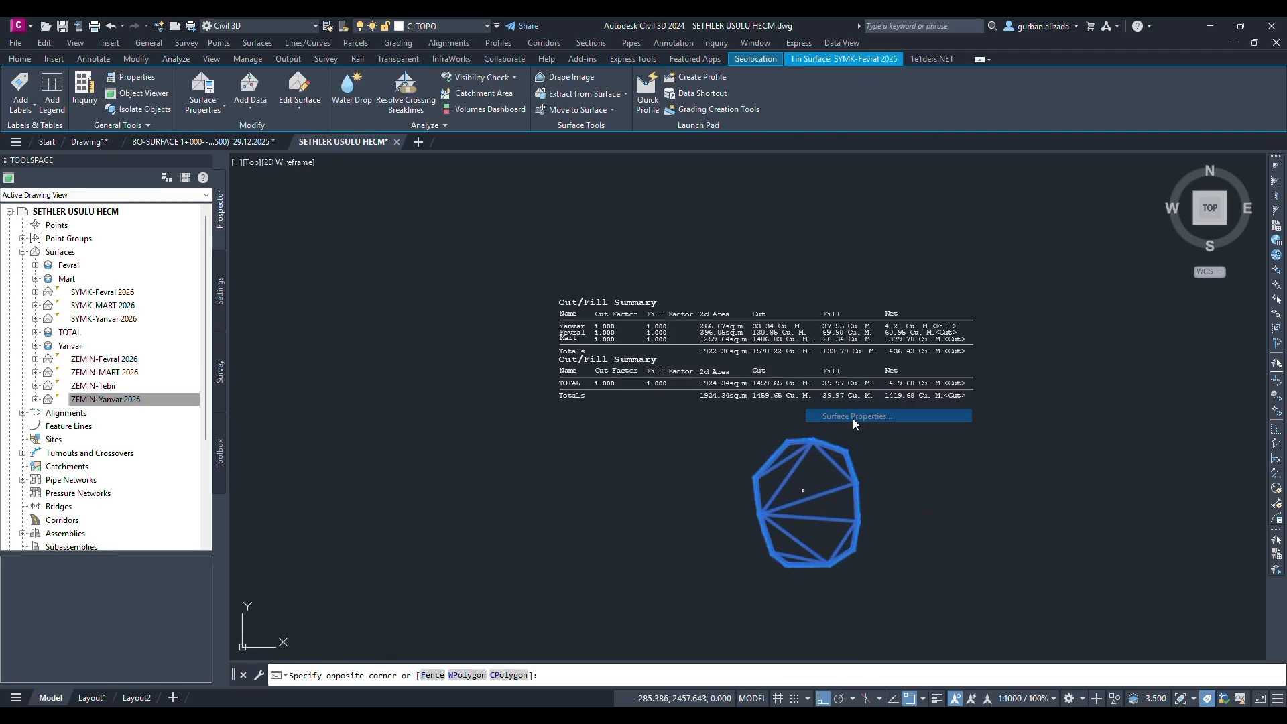
{"action": "left_click", "coordinate": [495, 428]}
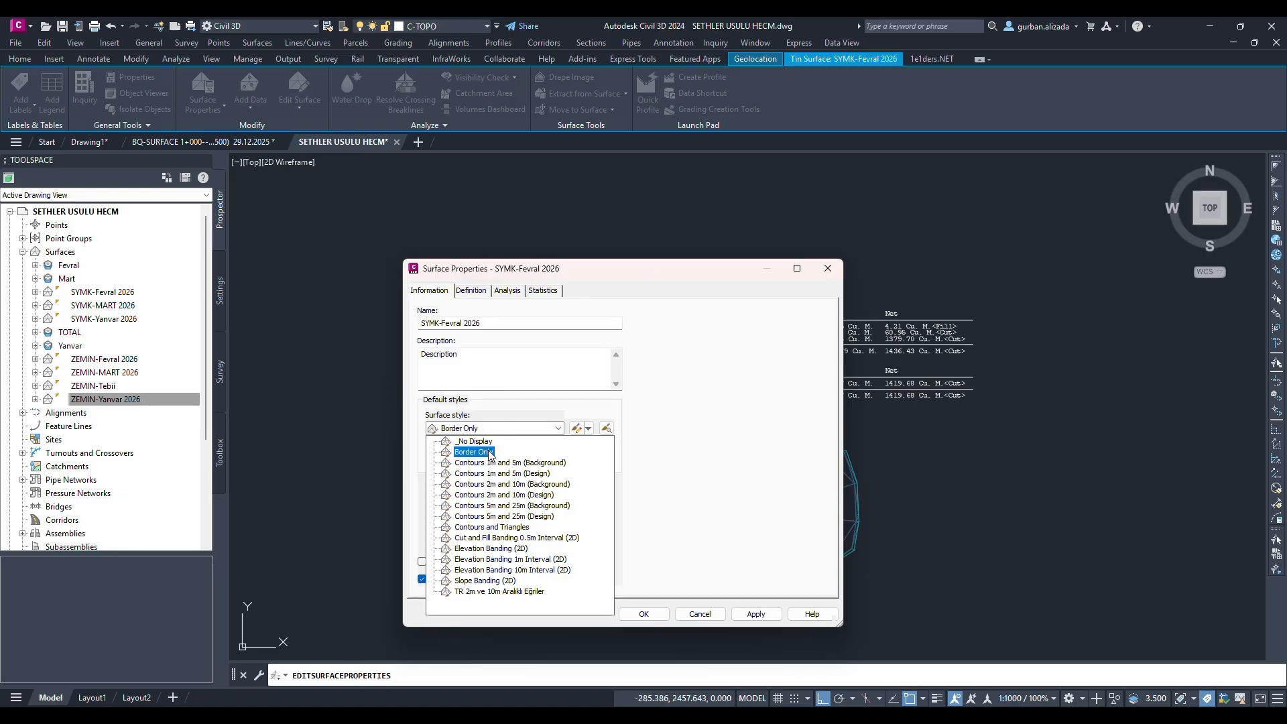
{"action": "left_click", "coordinate": [475, 441]}
{"action": "left_click", "coordinate": [644, 614]}
- Display the ZEMIN-Fevral 2026 surface with the Contours 1m and 5m (Background) style
{"action": "left_click", "coordinate": [101, 400]}
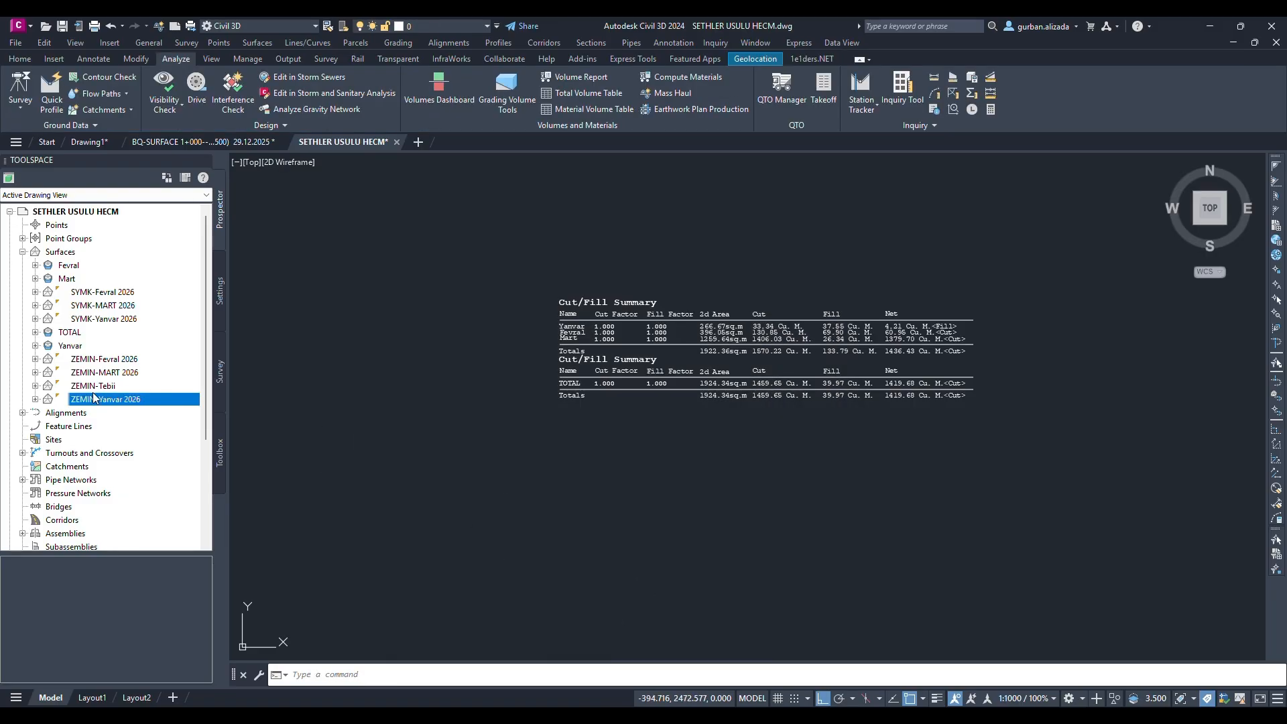
{"action": "left_click", "coordinate": [107, 360]}
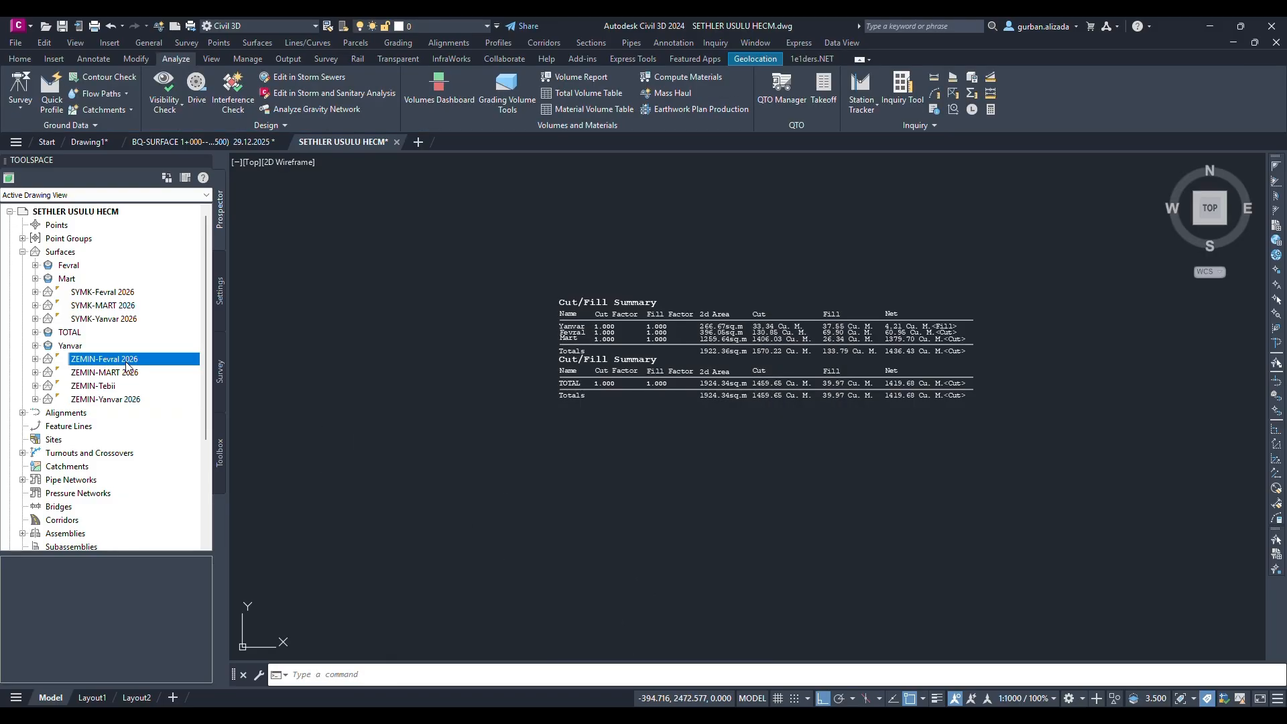
{"action": "right_click", "coordinate": [124, 361]}
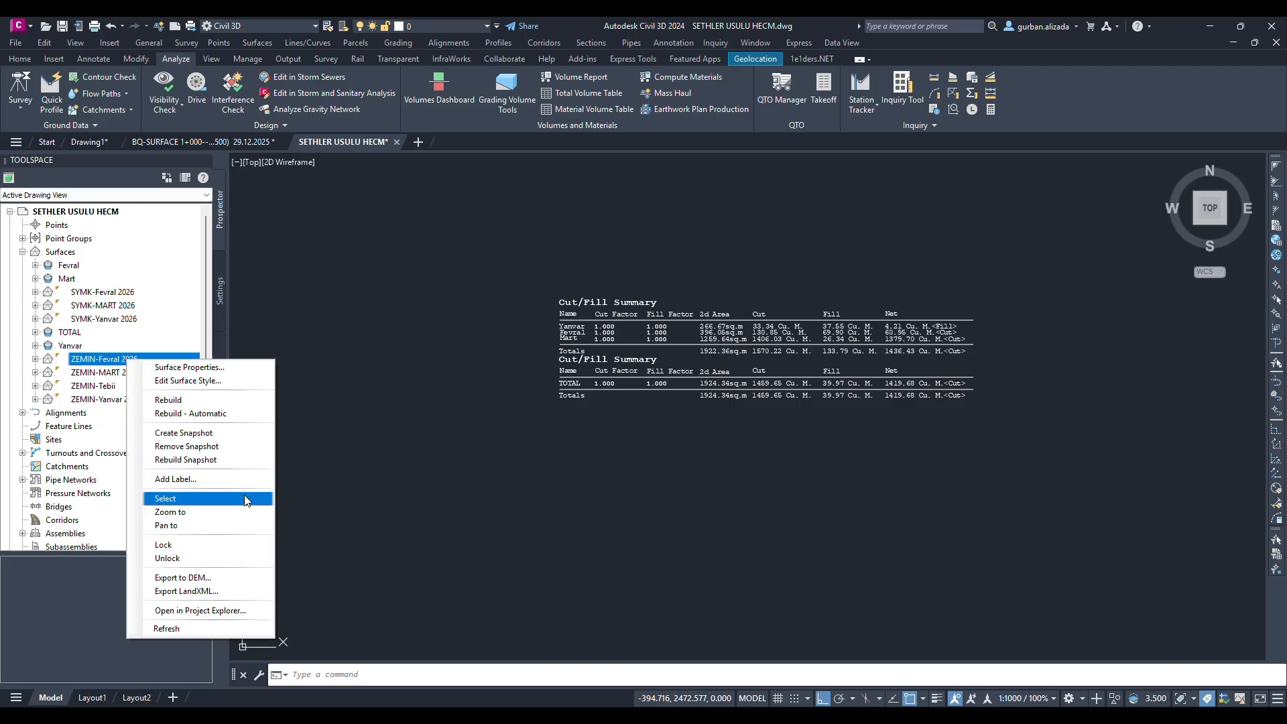
{"action": "left_click", "coordinate": [199, 368]}
{"action": "left_click", "coordinate": [486, 427]}
{"action": "left_click", "coordinate": [500, 464]}
{"action": "left_click", "coordinate": [642, 615]}
- Inspect the ZEMIN-Fevral 2026 surface in 3D in the Object Viewer
{"action": "left_click", "coordinate": [742, 490]}
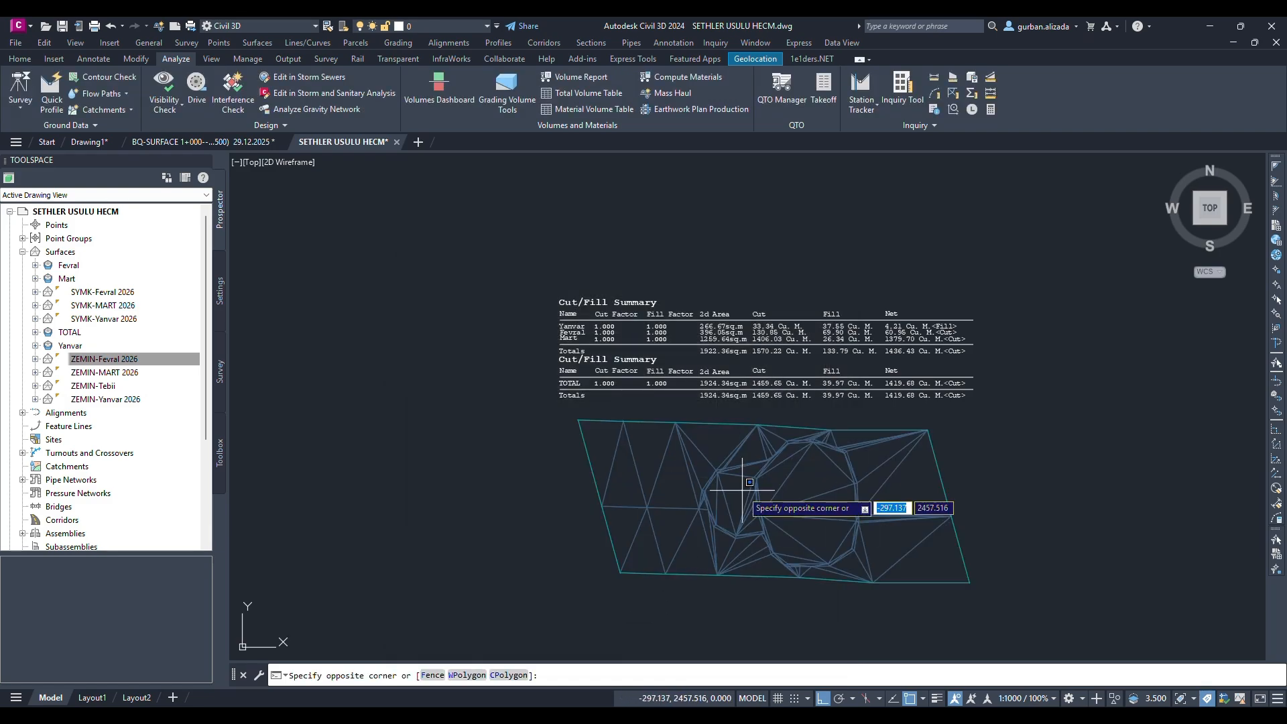
{"action": "left_click", "coordinate": [707, 492]}
{"action": "right_click", "coordinate": [707, 492]}
{"action": "left_click", "coordinate": [744, 453]}
{"action": "left_click_drag", "start_coordinate": [740, 553], "coordinate": [714, 308]}
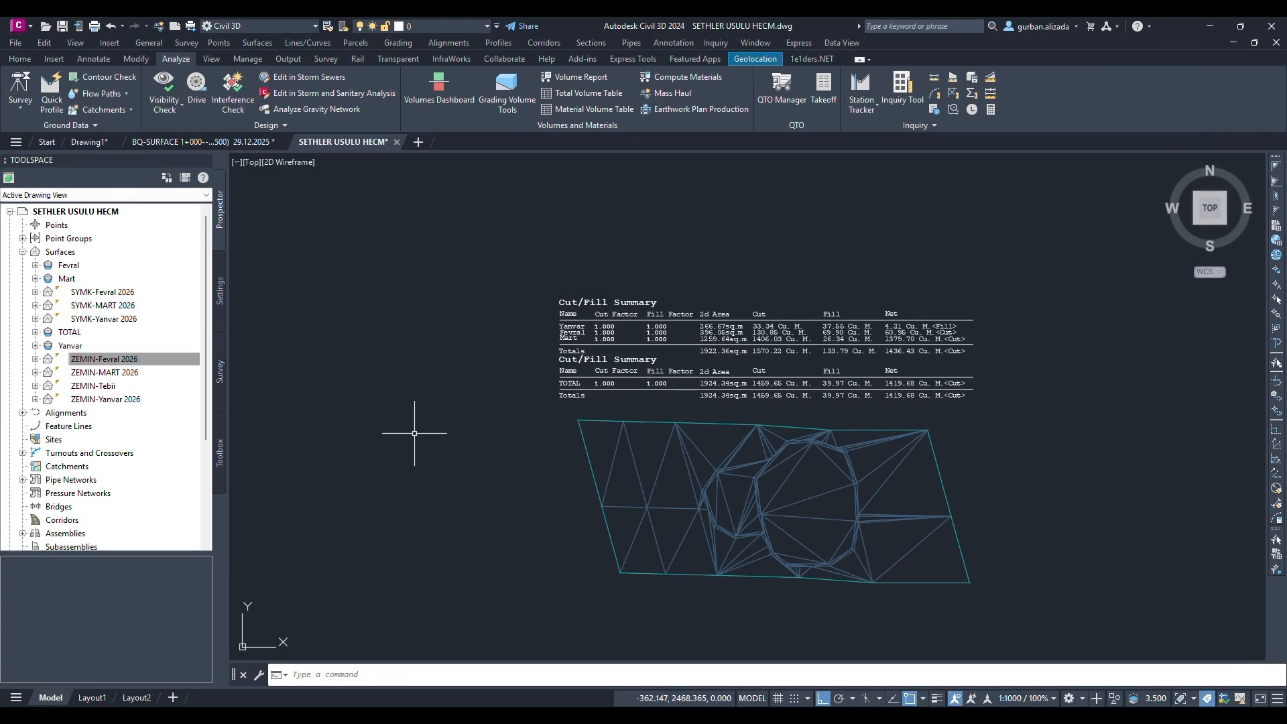
- Display the SYMK-MART 2026 surface by setting its surface style to Contours 1m and 5m (Background)
{"action": "left_click", "coordinate": [106, 358]}
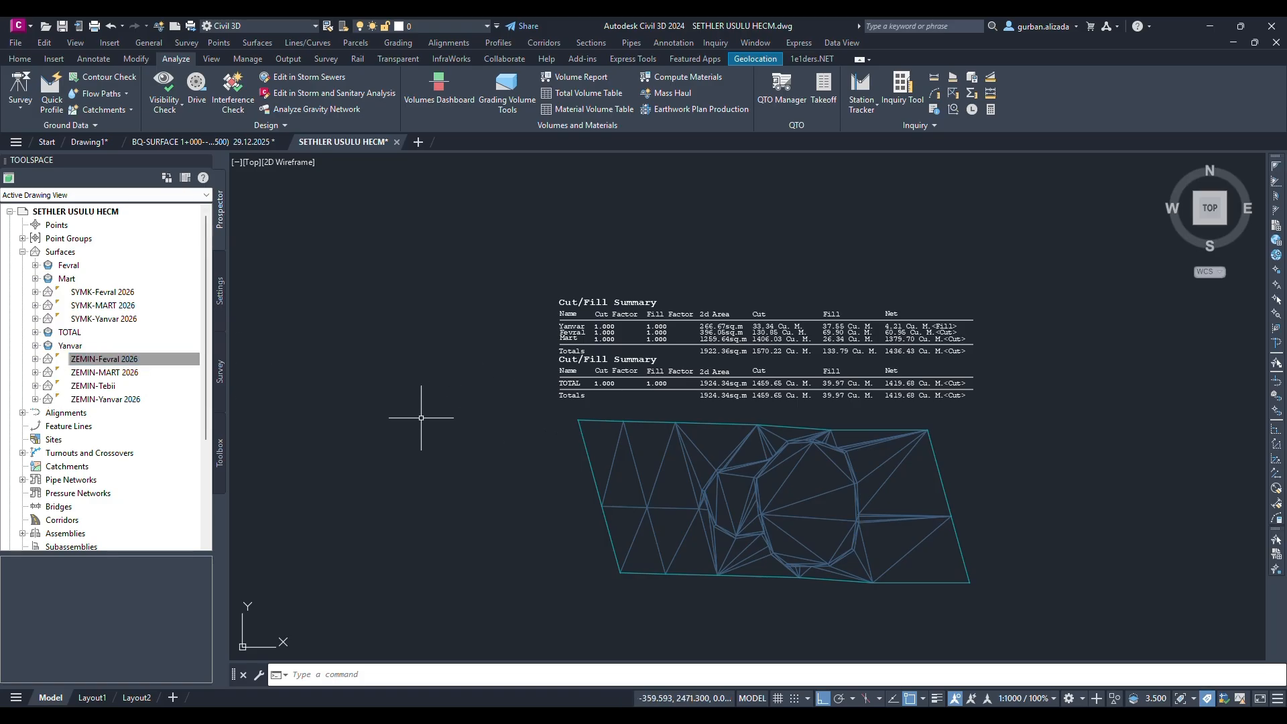
{"action": "left_click", "coordinate": [127, 307]}
{"action": "right_click", "coordinate": [127, 311]}
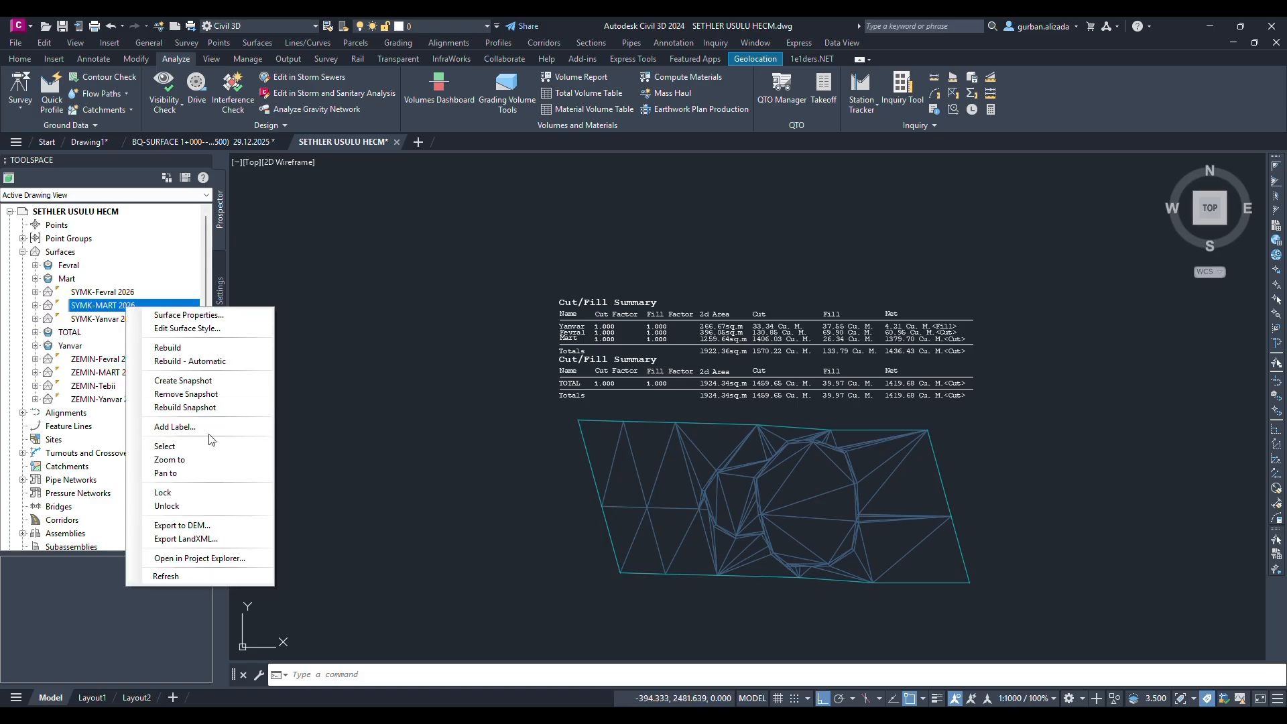
{"action": "left_click", "coordinate": [208, 316]}
{"action": "double_click", "coordinate": [510, 430]}
{"action": "left_click", "coordinate": [512, 431]}
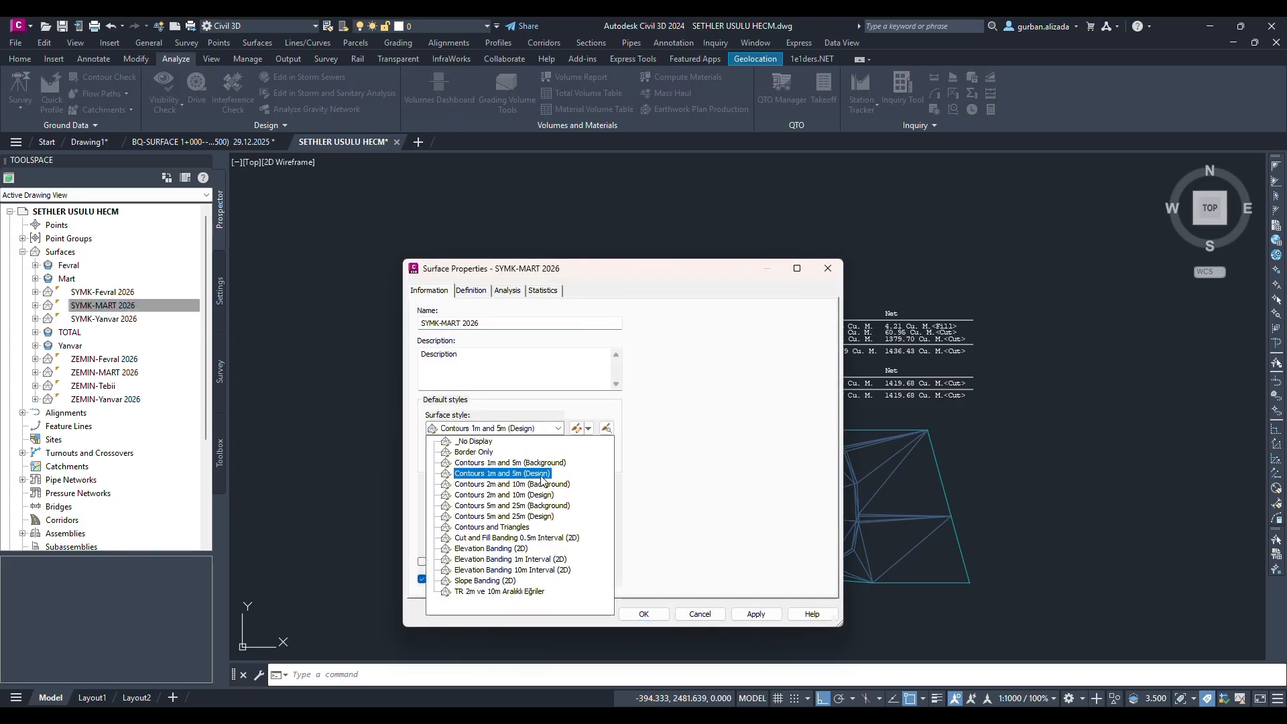
{"action": "left_click", "coordinate": [510, 463]}
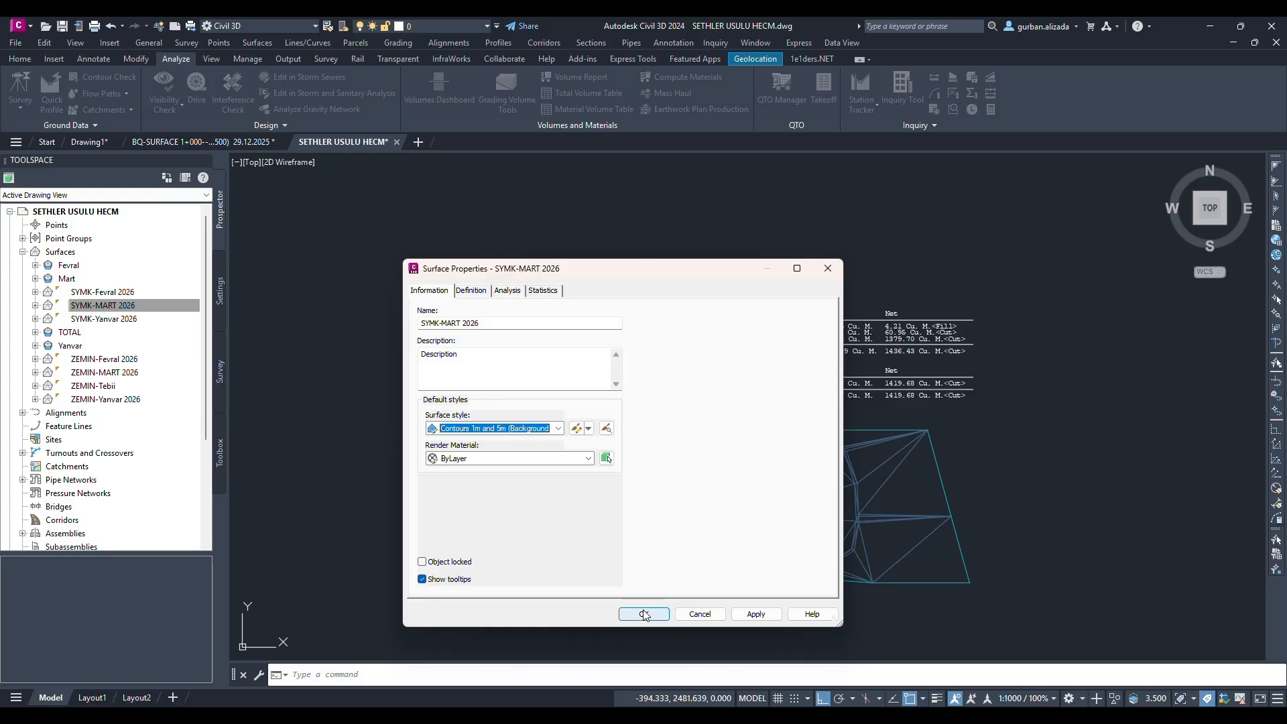
{"action": "left_click", "coordinate": [643, 614]}
- Select the SYMK-MART 2026 and ZEMIN-Fevral 2026 surfaces together and orbit them in 3D in the Object Viewer
{"action": "left_click", "coordinate": [916, 492]}
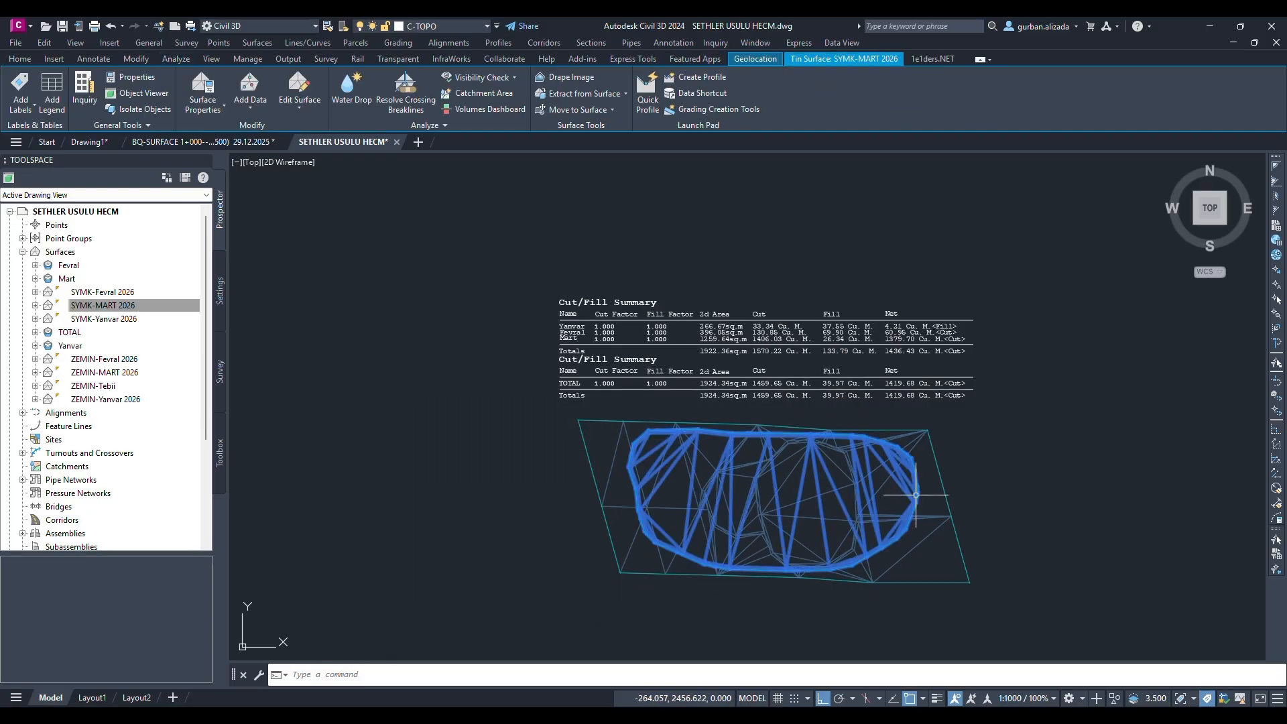
{"action": "right_click", "coordinate": [891, 509]}
{"action": "left_click", "coordinate": [876, 633]}
{"action": "left_click", "coordinate": [811, 541]}
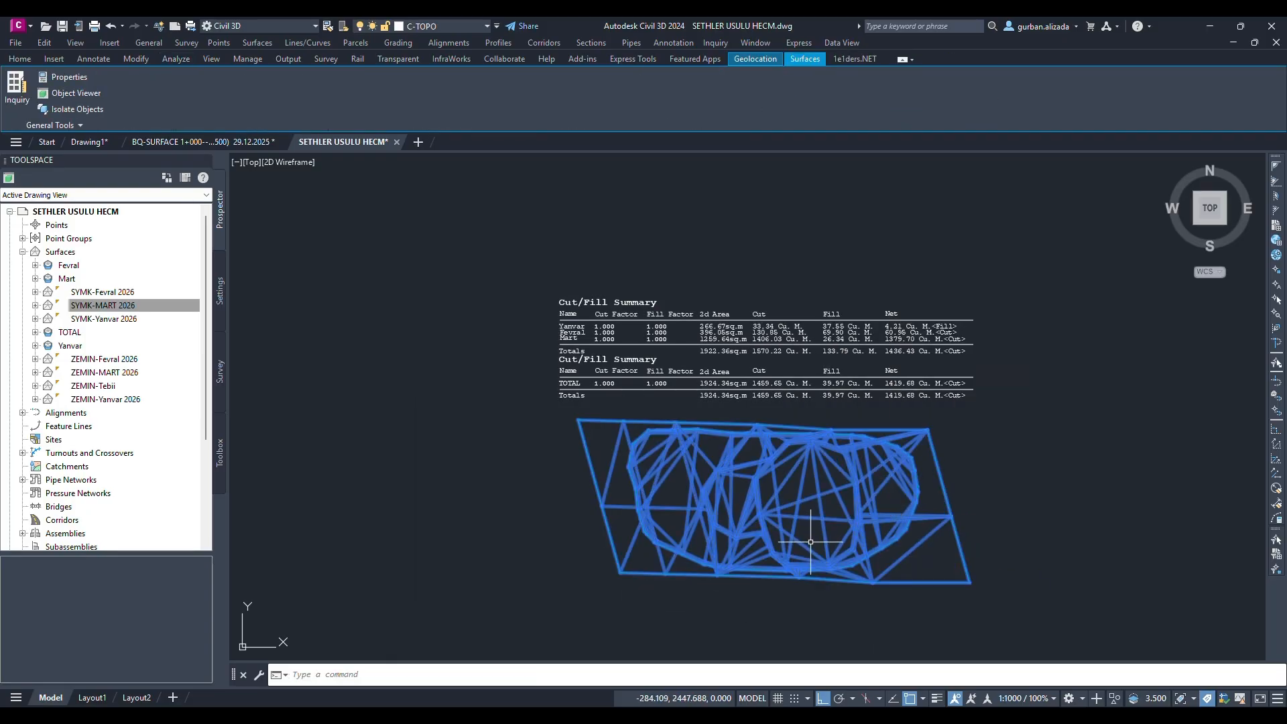
{"action": "right_click", "coordinate": [811, 542]}
{"action": "left_click", "coordinate": [842, 502]}
{"action": "left_click_drag", "start_coordinate": [697, 564], "coordinate": [650, 249]}
{"action": "key", "text": "Escape"}
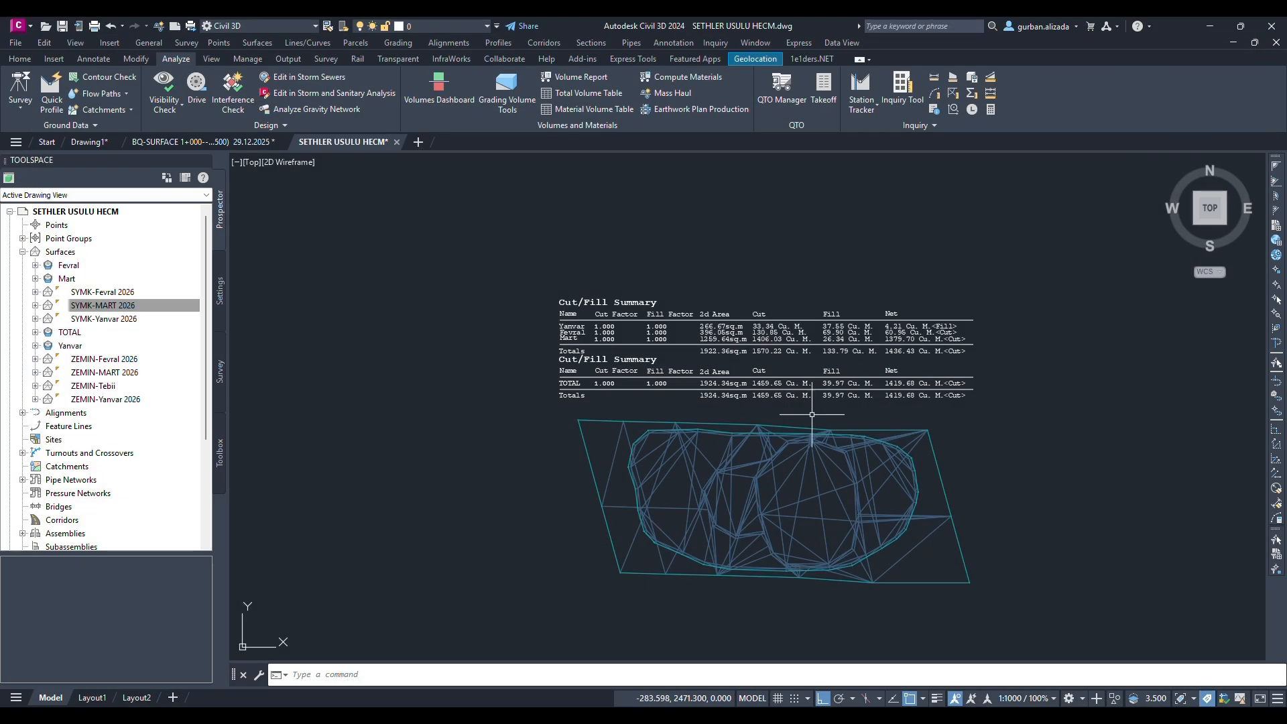
- Inspect the SYMK-MART 2026 surface on its own in 3D in the Object Viewer
{"action": "left_click", "coordinate": [911, 462]}
{"action": "right_click", "coordinate": [911, 462]}
{"action": "left_click", "coordinate": [968, 421]}
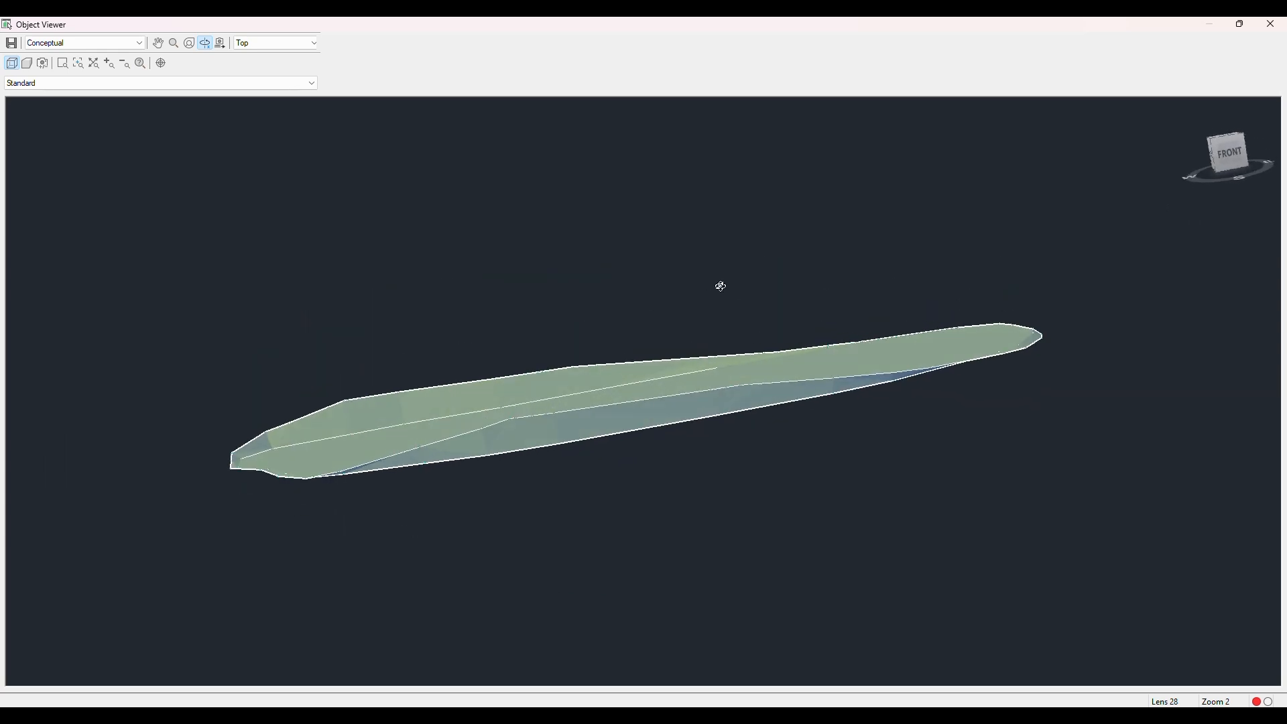
{"action": "left_click_drag", "start_coordinate": [721, 286], "coordinate": [655, 365]}
{"action": "key", "text": "Escape"}
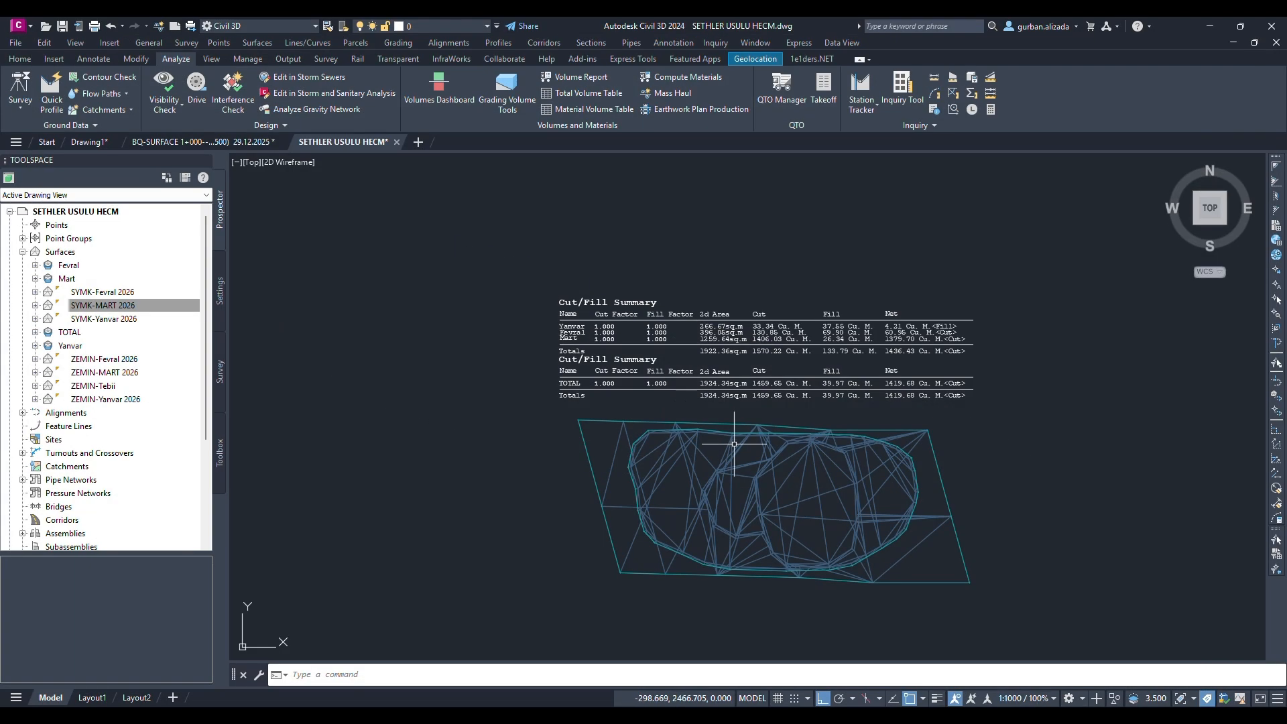
- Examine the Mart row of the cut/fill summary and highlight the ZEMIN-Fevral 2026 and SYMK-MART 2026 surfaces in the drawing
{"action": "scroll", "coordinate": [562, 348], "scroll_direction": "up", "scroll_amount": 2}
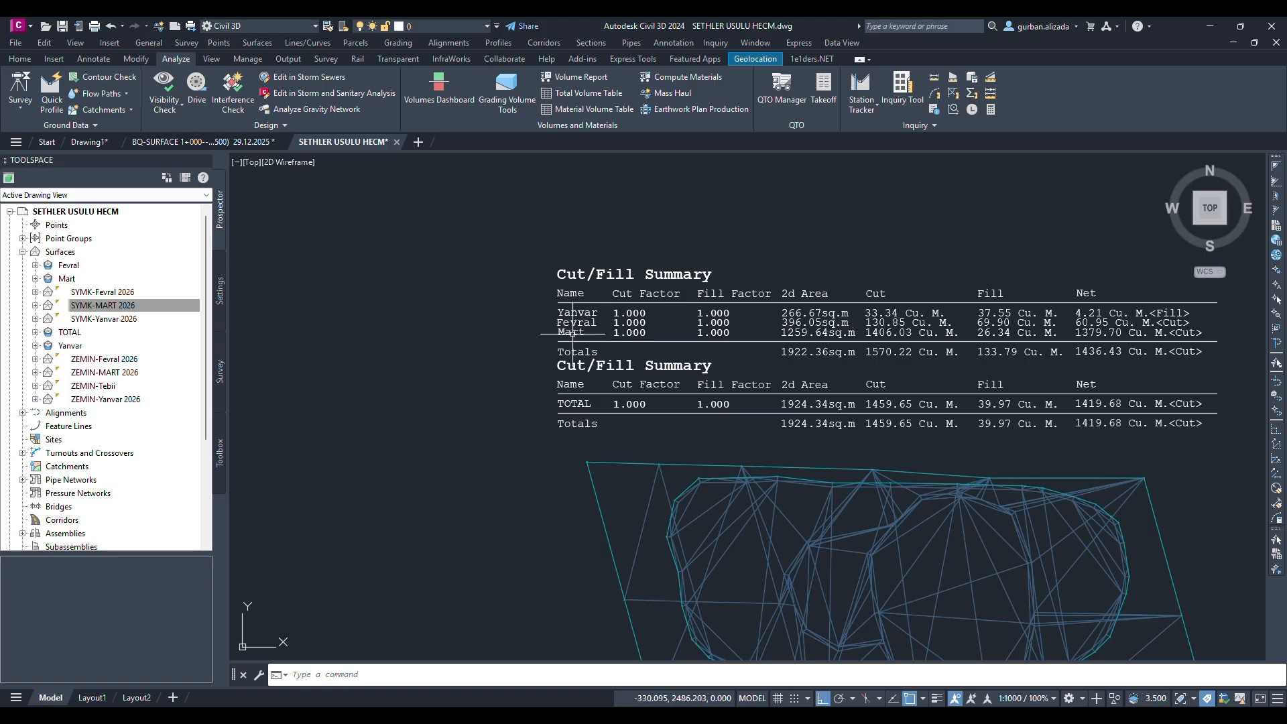
{"action": "scroll", "coordinate": [721, 402], "scroll_direction": "down", "scroll_amount": 2}
{"action": "middle_click_drag", "start_coordinate": [962, 525], "coordinate": [799, 452]}
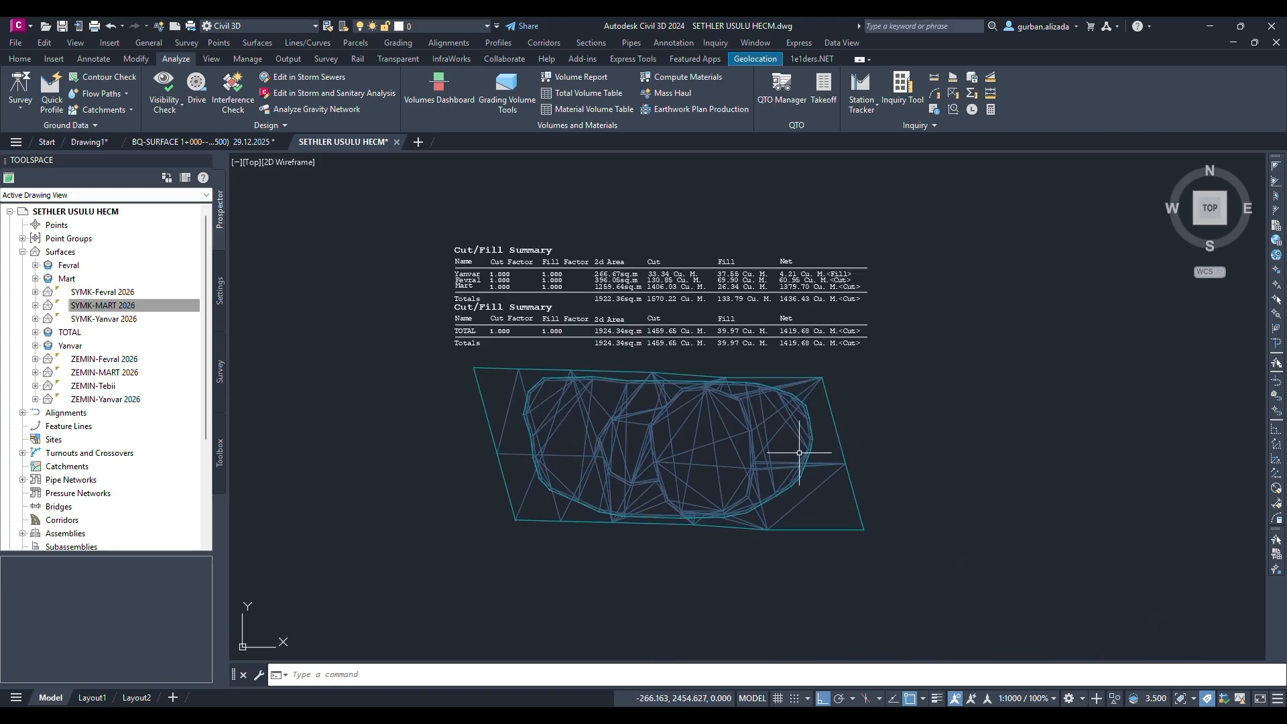
{"action": "left_click", "coordinate": [842, 466]}
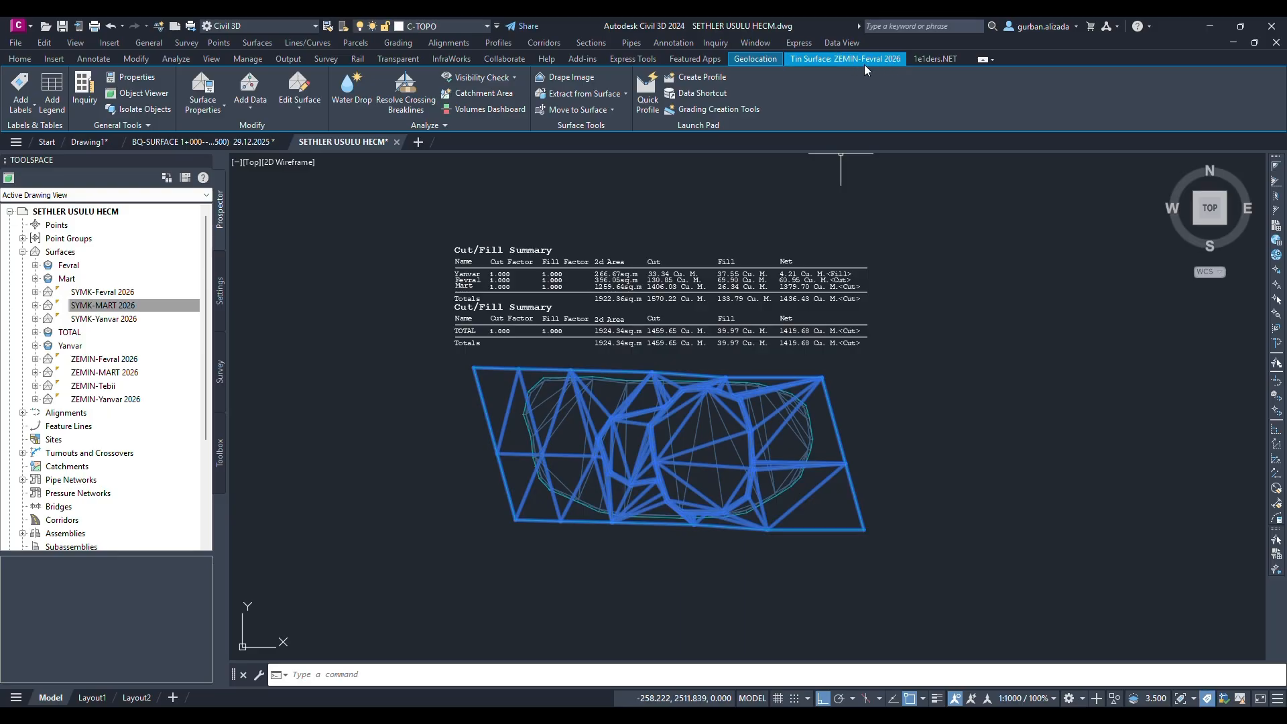
{"action": "left_click", "coordinate": [811, 440]}
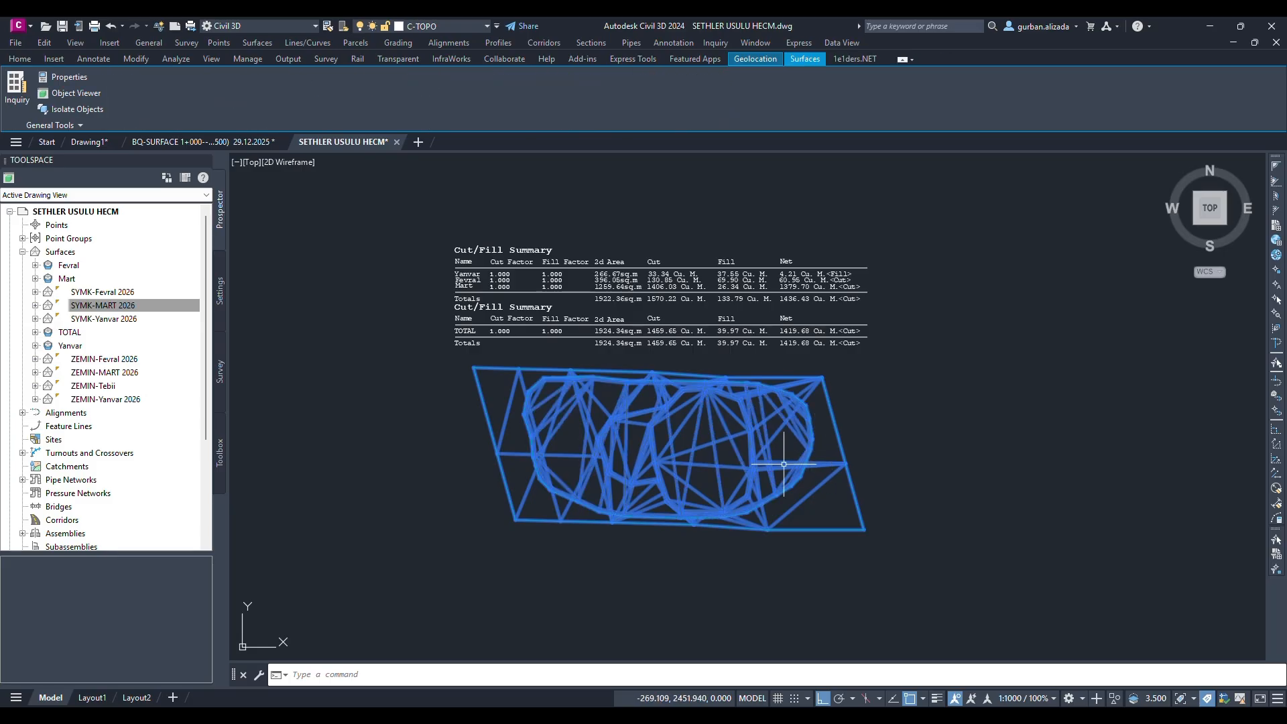
{"action": "key", "text": "Escape"}
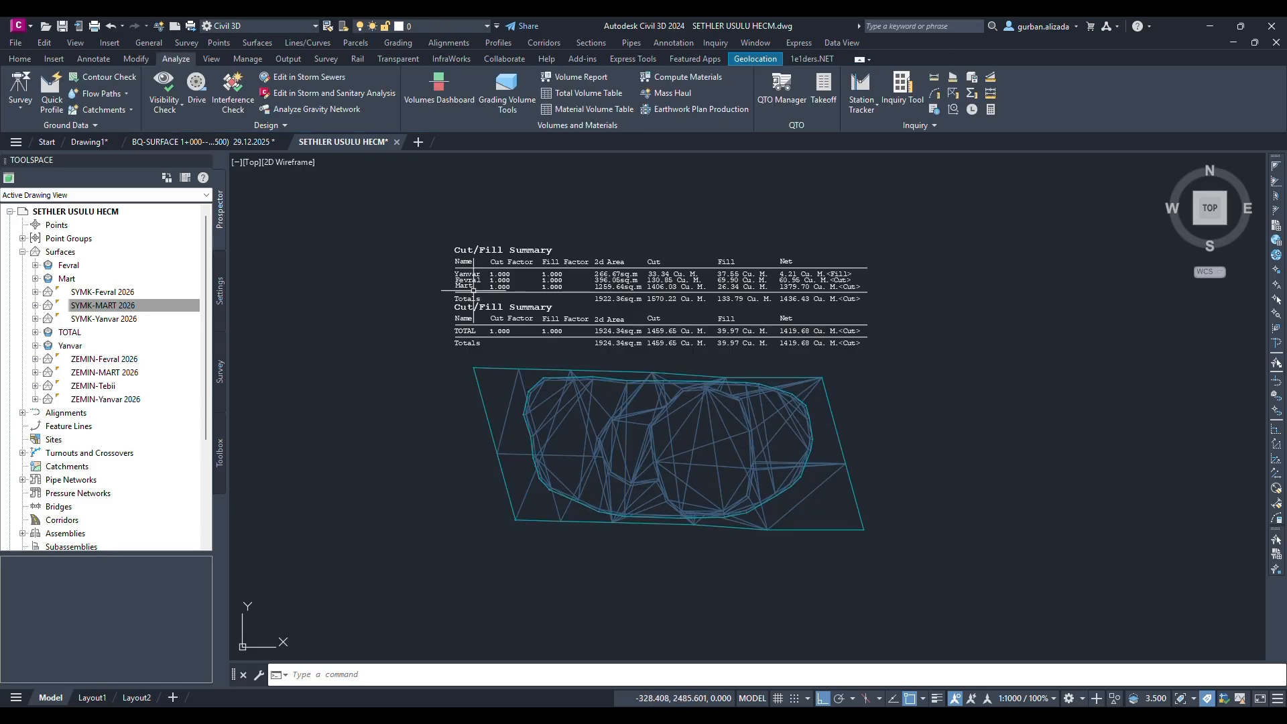
{"action": "scroll", "coordinate": [728, 293], "scroll_direction": "up", "scroll_amount": 4}
{"action": "scroll", "coordinate": [521, 280], "scroll_direction": "down", "scroll_amount": 2}
{"action": "scroll", "coordinate": [777, 322], "scroll_direction": "down", "scroll_amount": 2}
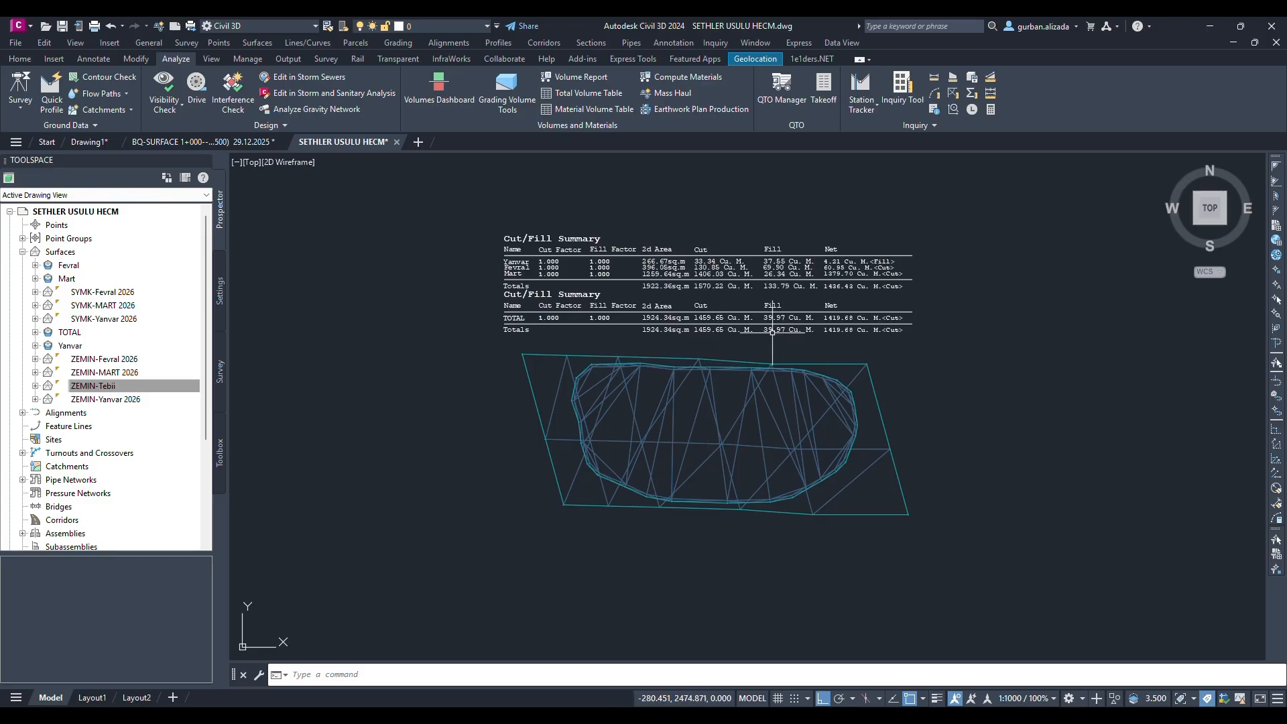
- Examine the TOTAL cut/fill summary table and highlight the ZEMIN-Tebii and SYMK-MART 2026 surfaces one after the other
{"action": "scroll", "coordinate": [773, 331], "scroll_direction": "up", "scroll_amount": 2}
{"action": "mouse_move", "coordinate": [1126, 353]}
{"action": "left_mouse_down"}
{"action": "mouse_move", "coordinate": [979, 295]}
{"action": "mouse_move", "coordinate": [671, 281]}
{"action": "mouse_move", "coordinate": [395, 285]}
{"action": "mouse_move", "coordinate": [342, 320]}
{"action": "mouse_move", "coordinate": [530, 362]}
{"action": "mouse_move", "coordinate": [745, 354]}
{"action": "left_mouse_up"}
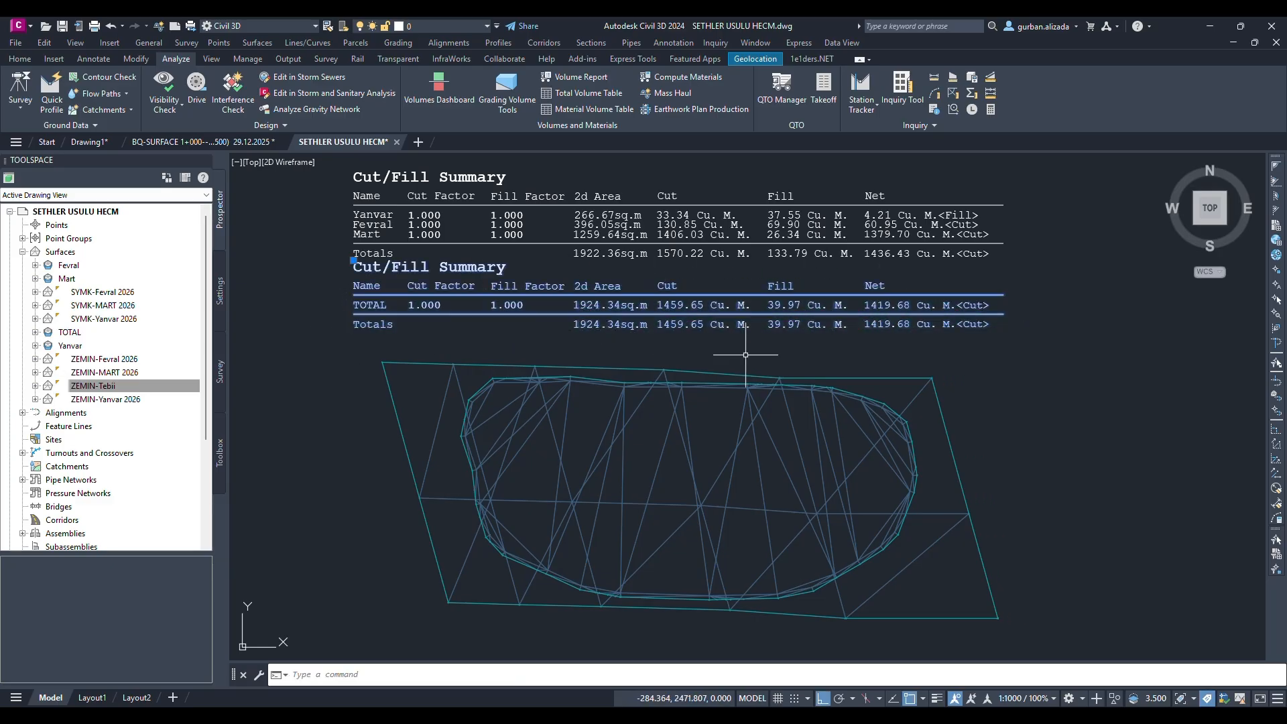
{"action": "key", "text": "Escape"}
{"action": "left_click", "coordinate": [497, 366]}
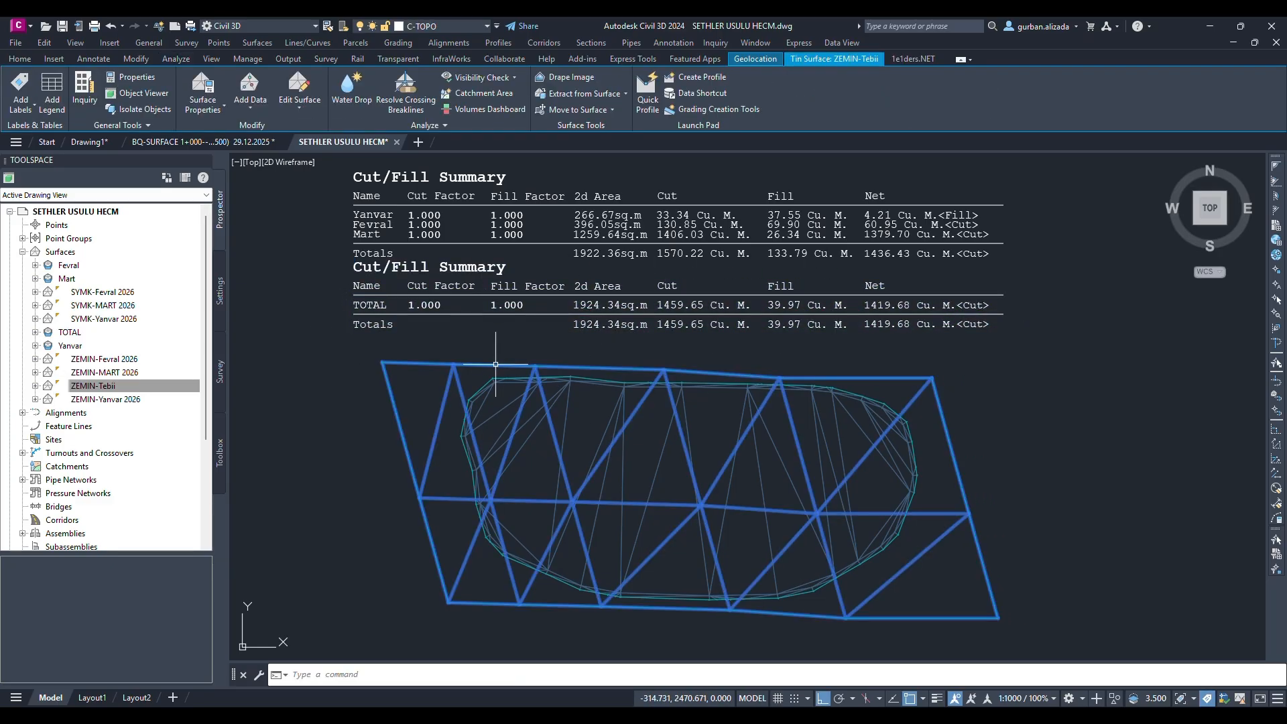
{"action": "key", "text": "Escape"}
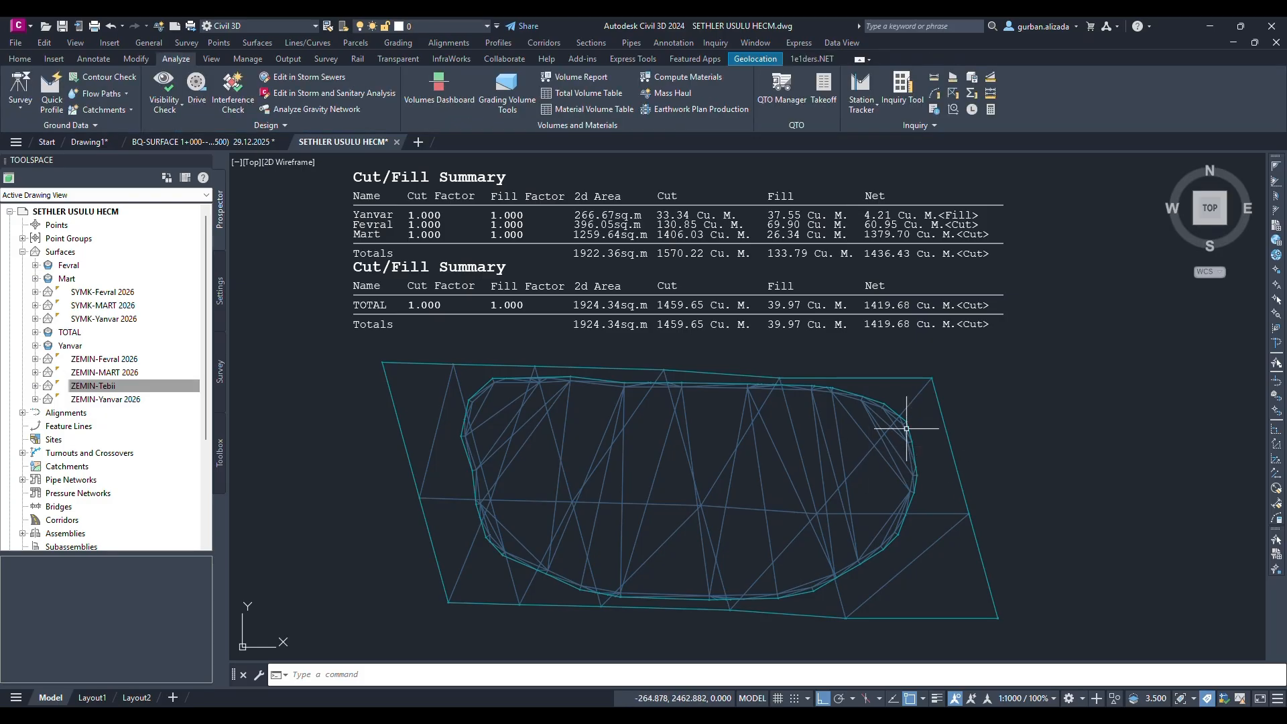
{"action": "left_click", "coordinate": [914, 448]}
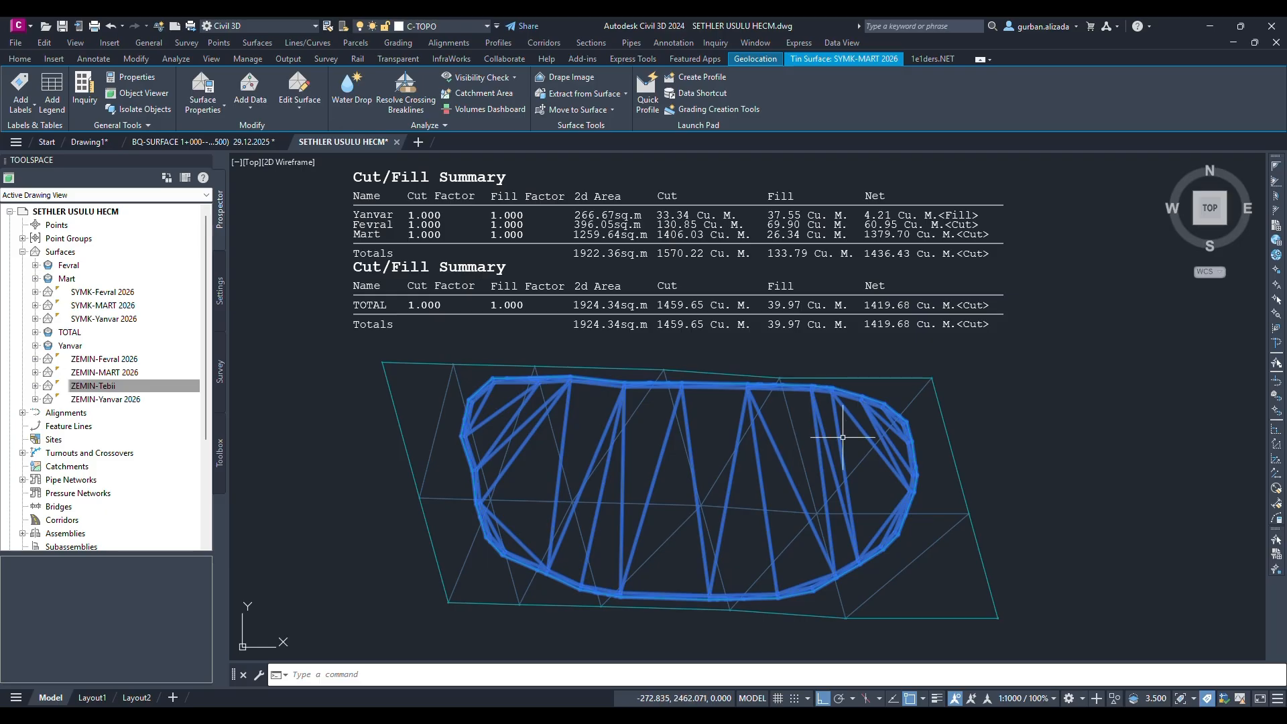
{"action": "key", "text": "Escape"}
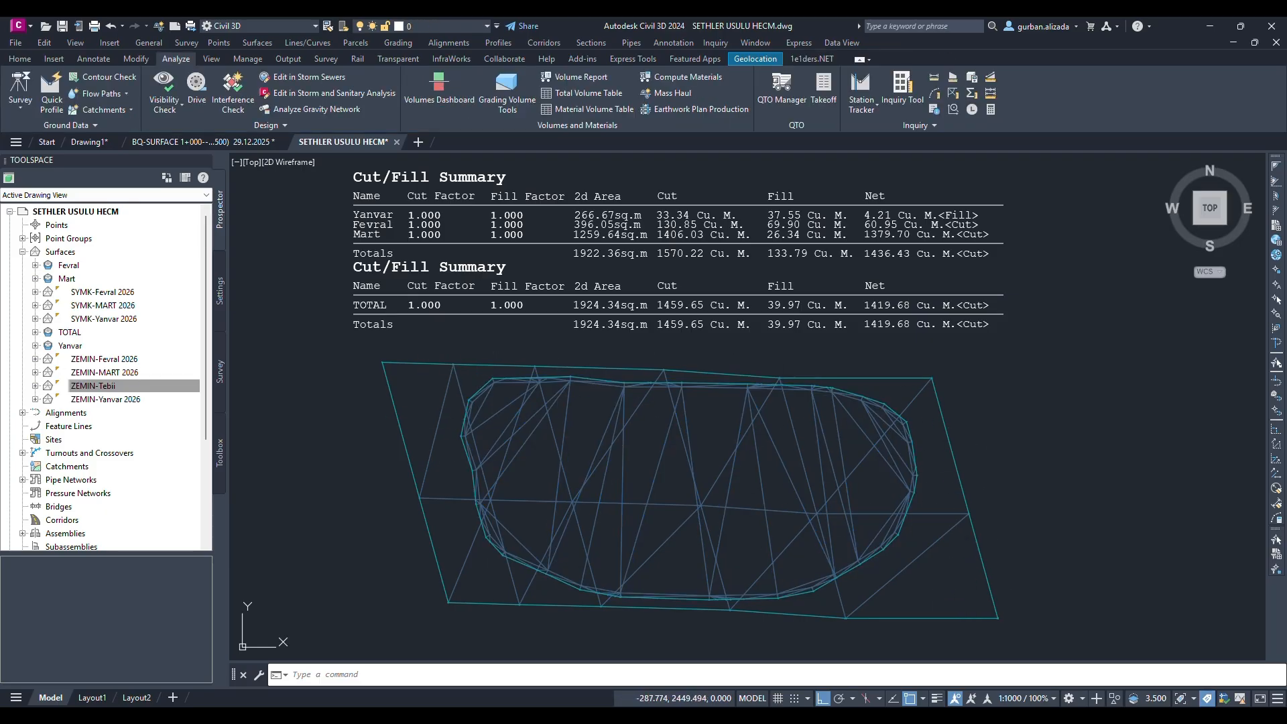
- Select the SYMK-MART 2026 surface lying over the ZEMIN-Tebii ground surface
{"action": "scroll", "coordinate": [863, 471], "scroll_direction": "down", "scroll_amount": 2}
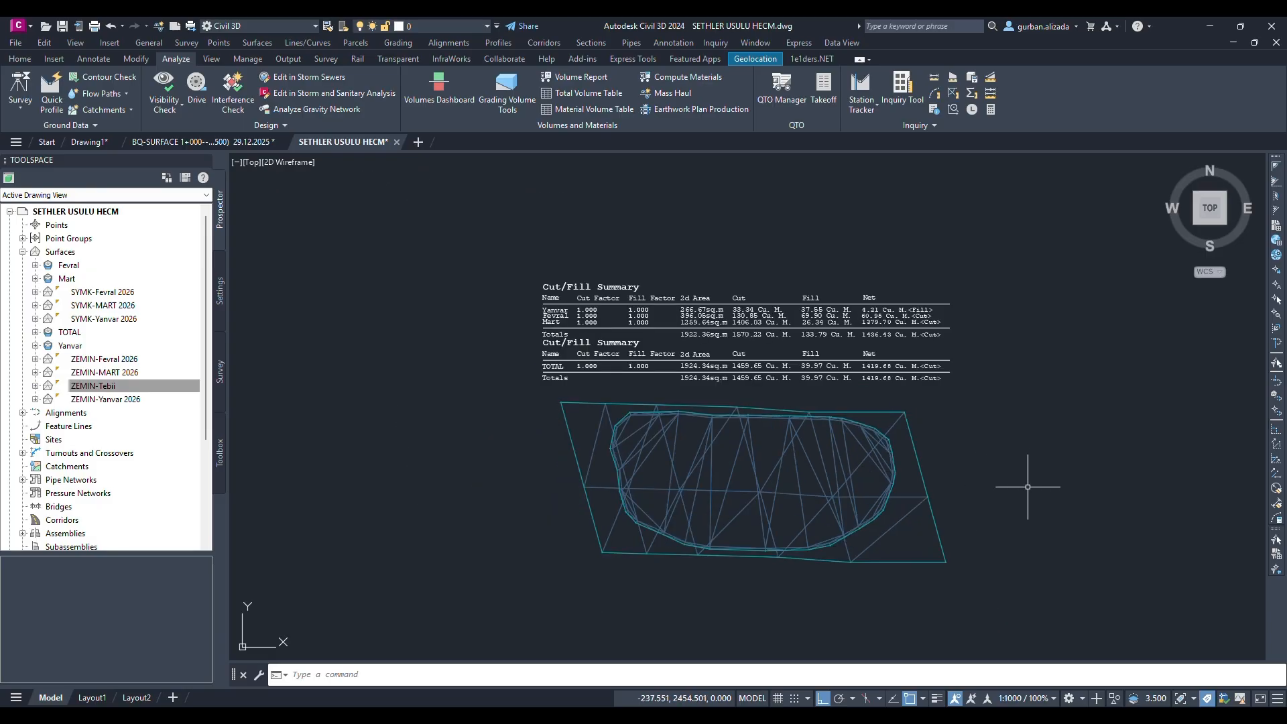
{"action": "middle_click_drag", "start_coordinate": [1013, 487], "coordinate": [983, 447]}
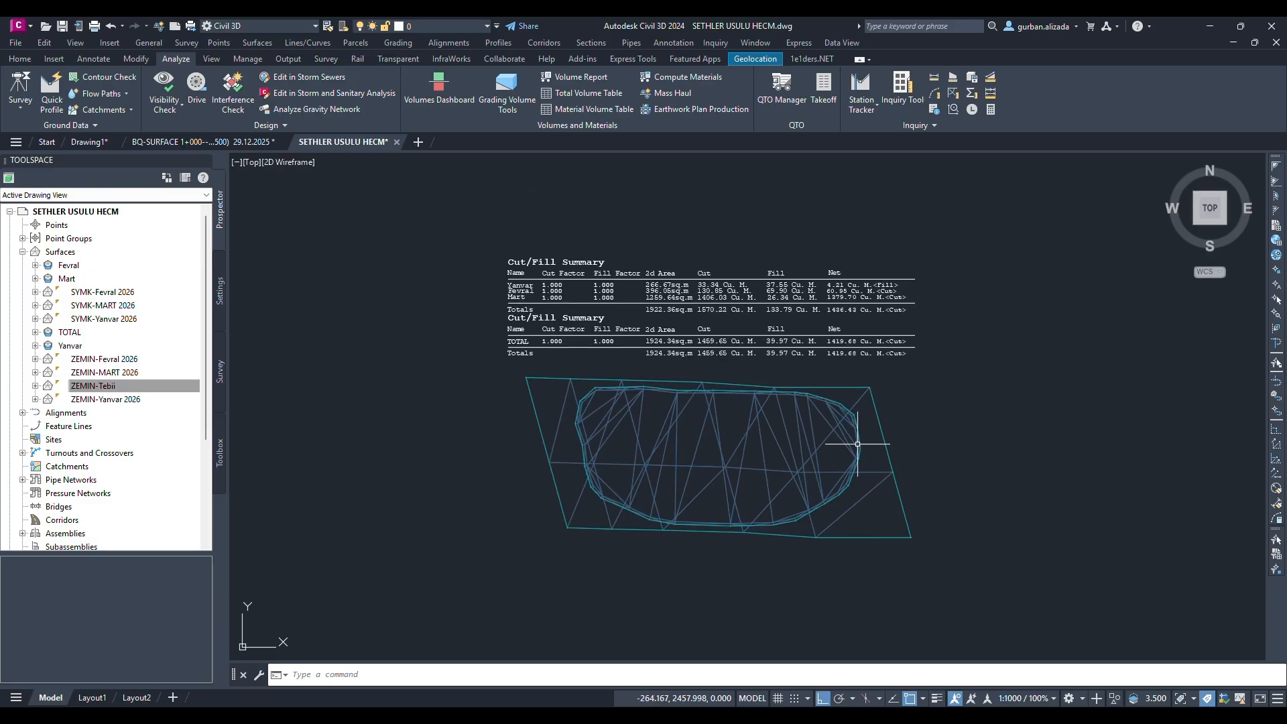
{"action": "left_click", "coordinate": [747, 410]}
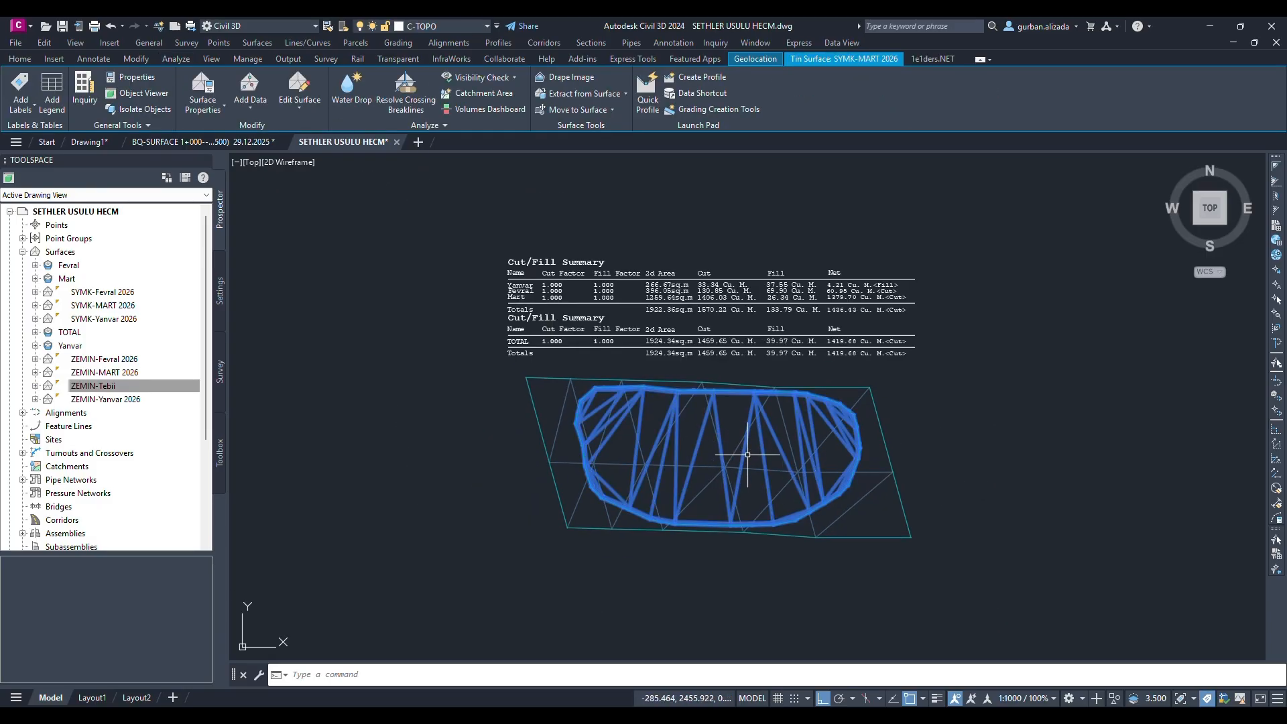